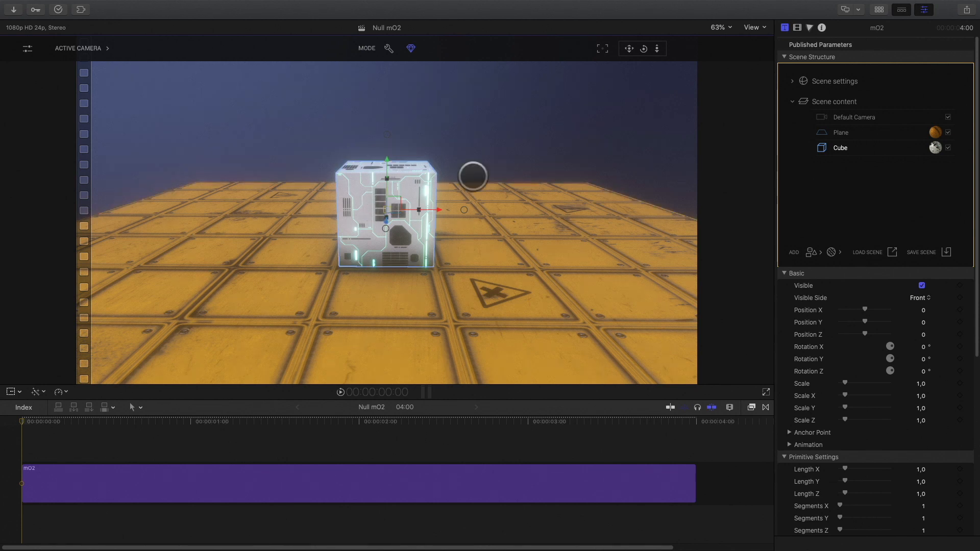
Step: Move the yellow floor plane along X to about 1,82 and shift the camera view sideways over the scene
click(485, 324)
drag(444, 252, 606, 250)
drag(630, 46, 548, 32)
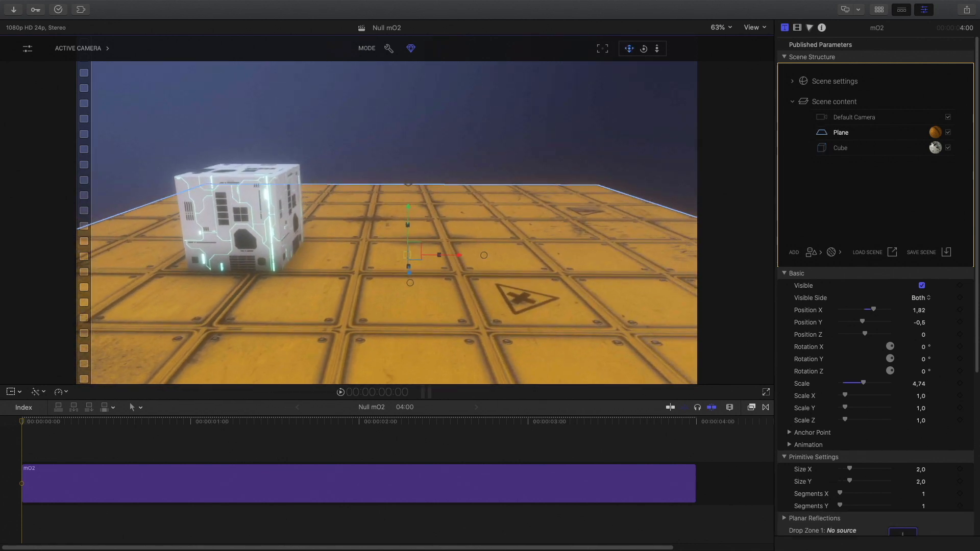
Step: Try rotating the cube about its central anchor point and reset its Rotation Z
click(223, 208)
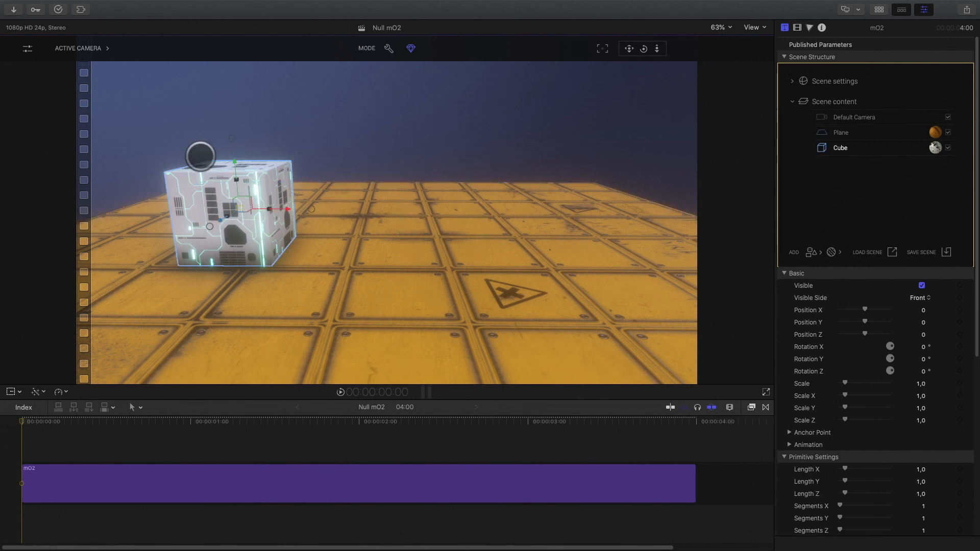
drag(231, 138, 330, 103)
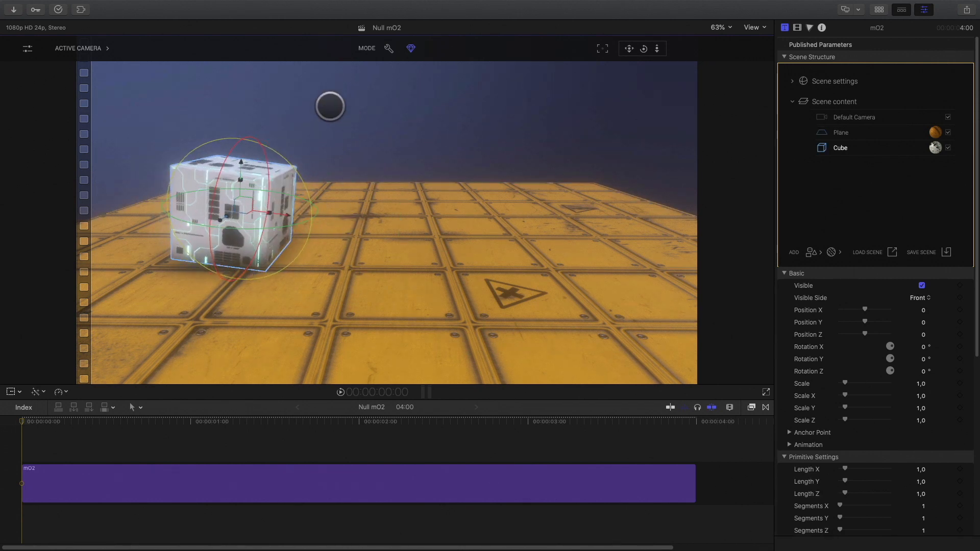
click(968, 371)
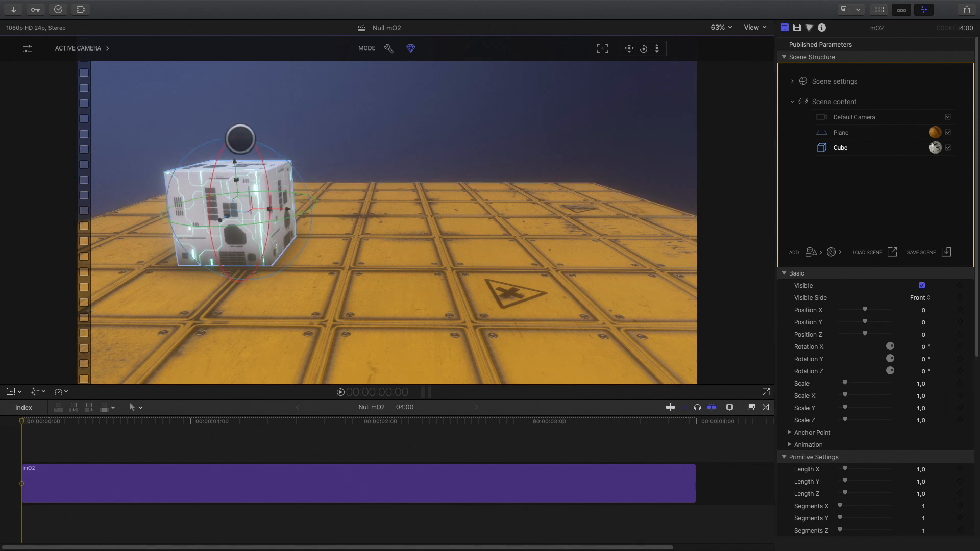
Step: Align the cube's anchor point with Set Right, test a Z rotation of about -35°, and reset that rotation
scroll(783, 371, down, 10)
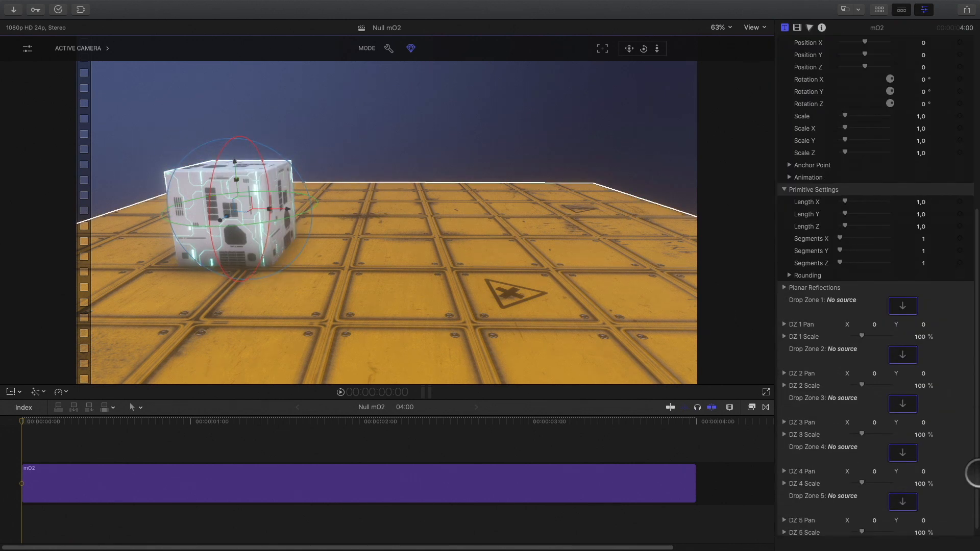
click(789, 156)
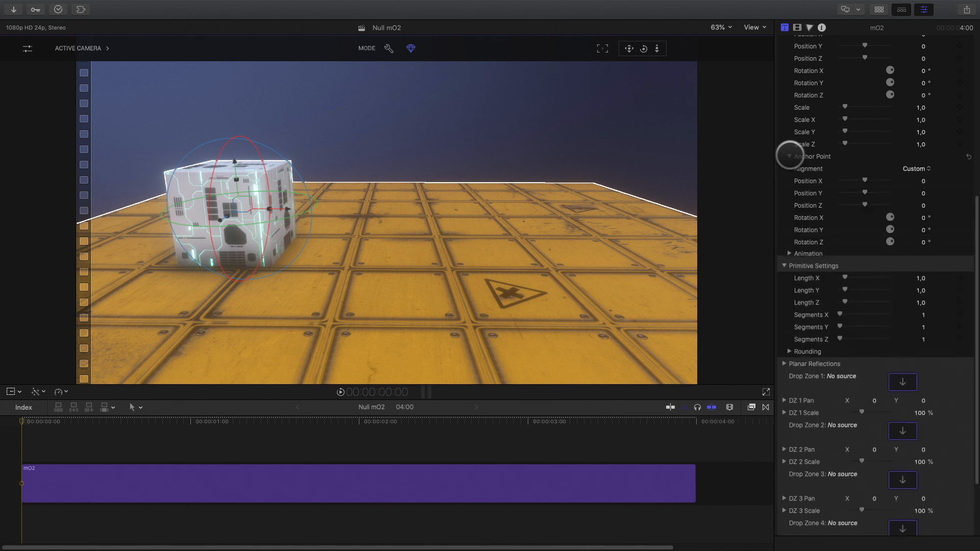
click(902, 168)
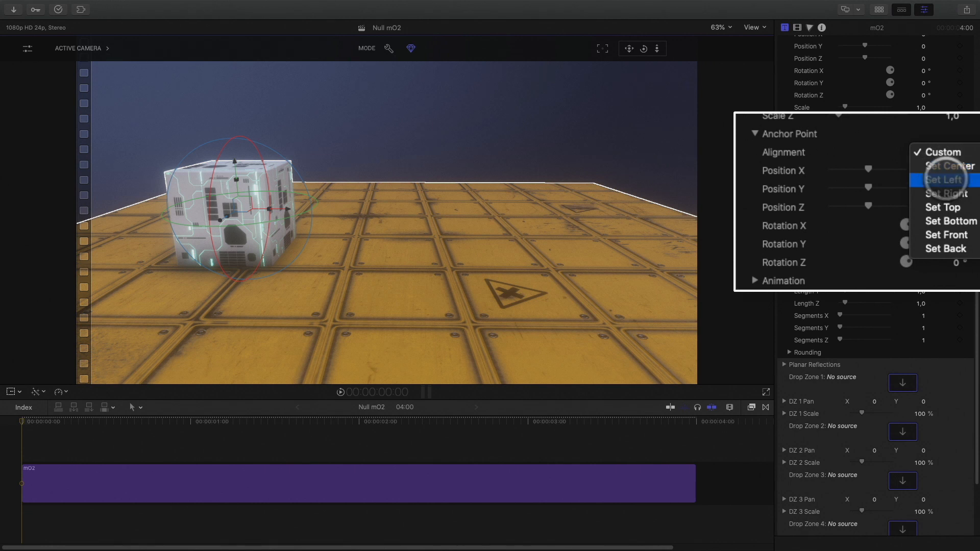
click(917, 196)
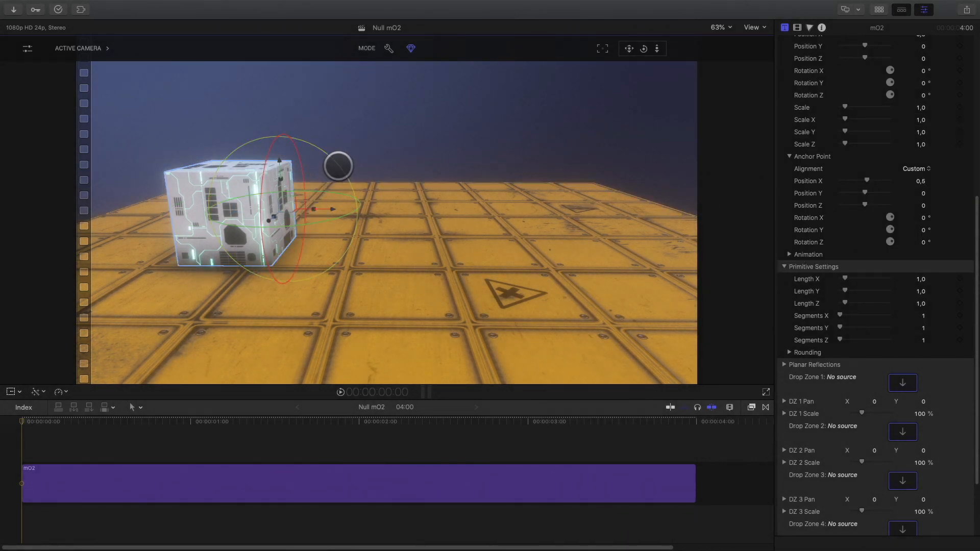
drag(337, 166, 393, 203)
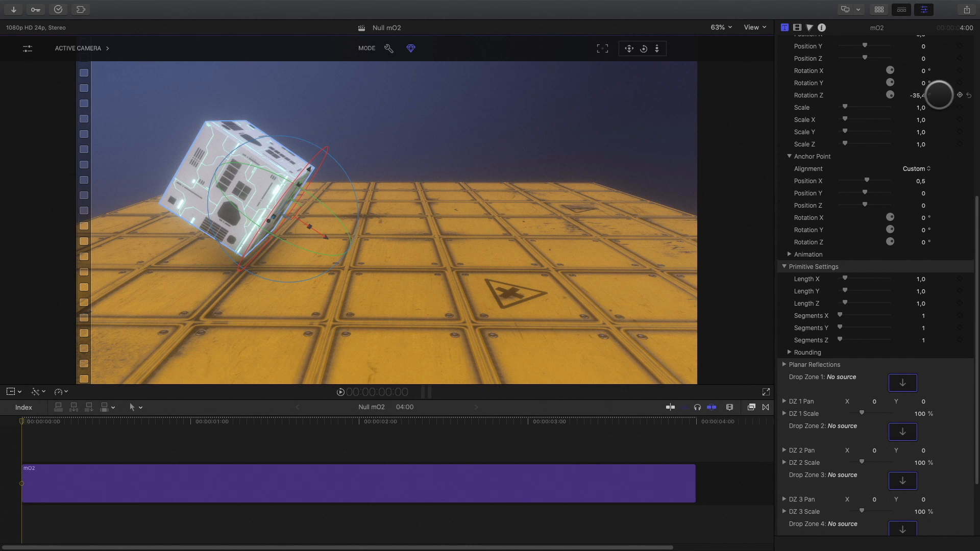
click(968, 95)
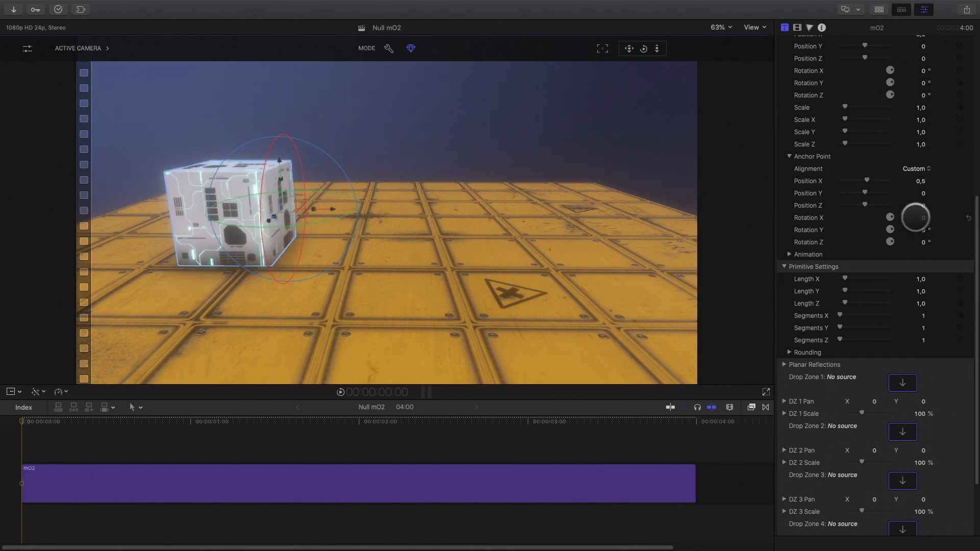
Step: Set the cube's anchor point Position Y to -0,5
click(923, 194)
key(BackSpace)
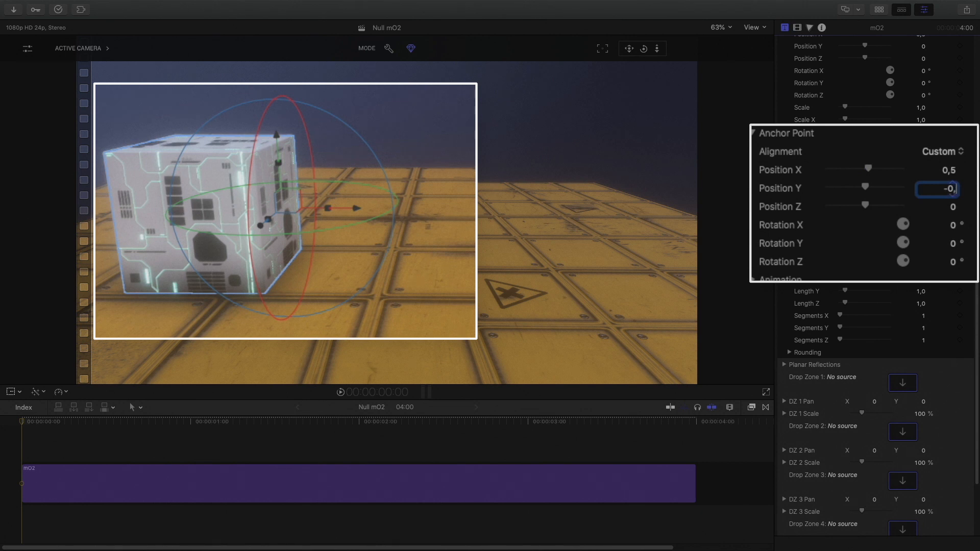
key(Return)
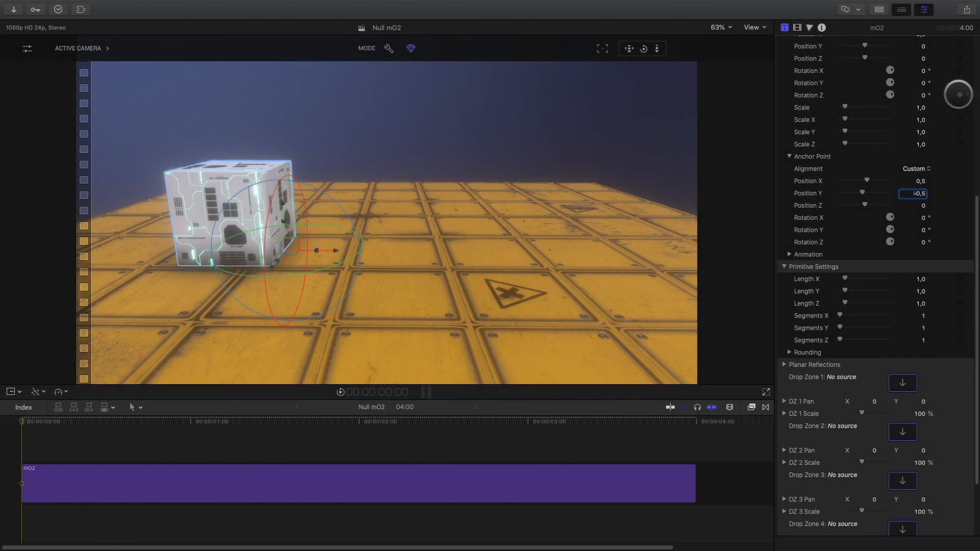
Step: Animate the cube's roll by keyframing its Rotation Z to -90° at the one-second mark
click(87, 421)
drag(97, 425, 194, 426)
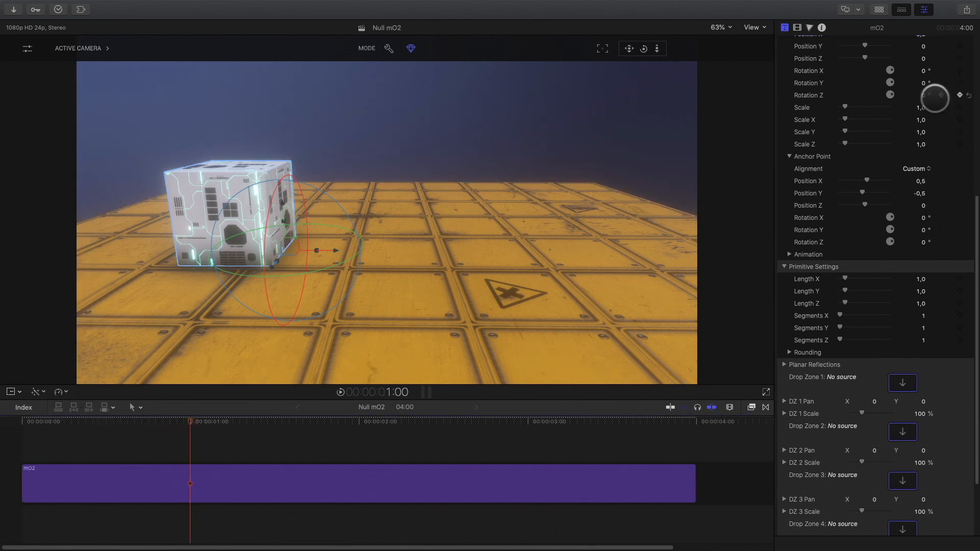
mouse_move(923, 96)
mouse_down()
mouse_move(912, 95)
mouse_move(924, 95)
mouse_up()
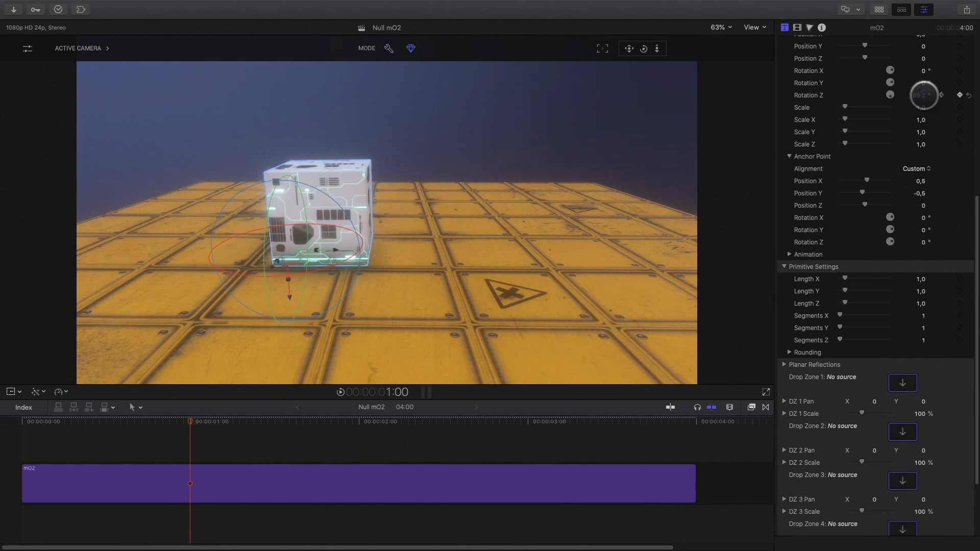
text(-90)
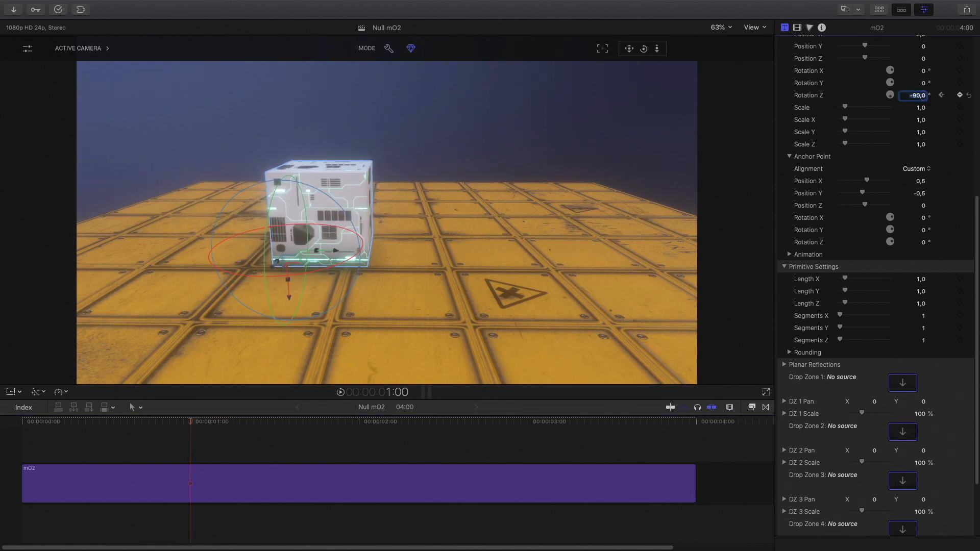
Step: Move to the two-second mark, try changing the cube's anchor point Position Y, and undo the change
click(143, 441)
drag(183, 423, 350, 430)
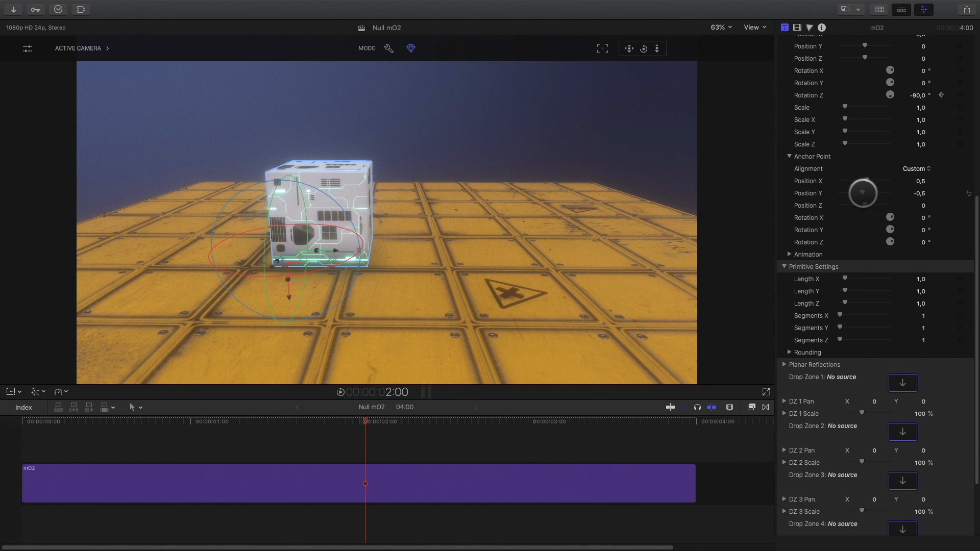
mouse_move(863, 192)
mouse_down()
mouse_move(873, 192)
mouse_move(863, 192)
mouse_up()
key(super+z)
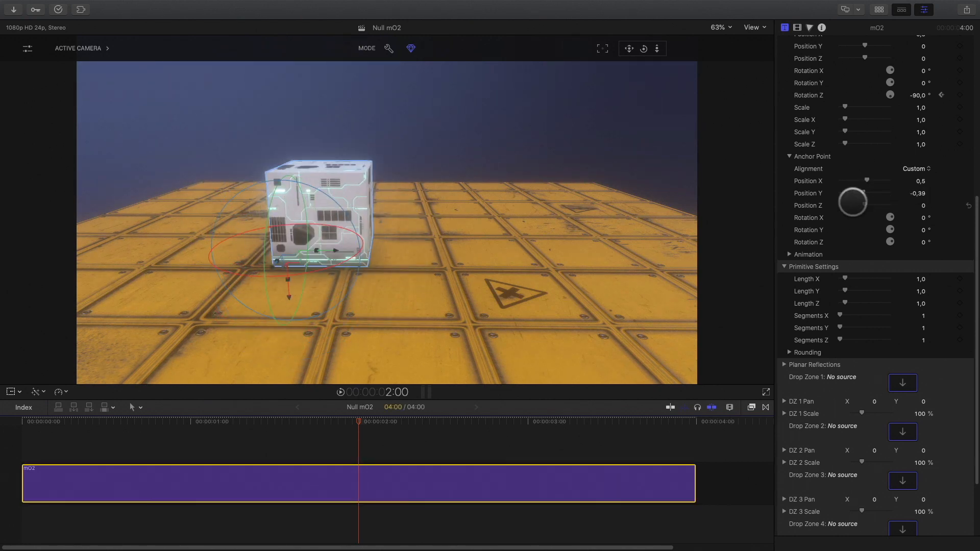
Step: Realign the cube's anchor point with Set Center, clear its Rotation Z, and reset its Position X at the start of the timeline
click(914, 168)
click(914, 181)
click(968, 95)
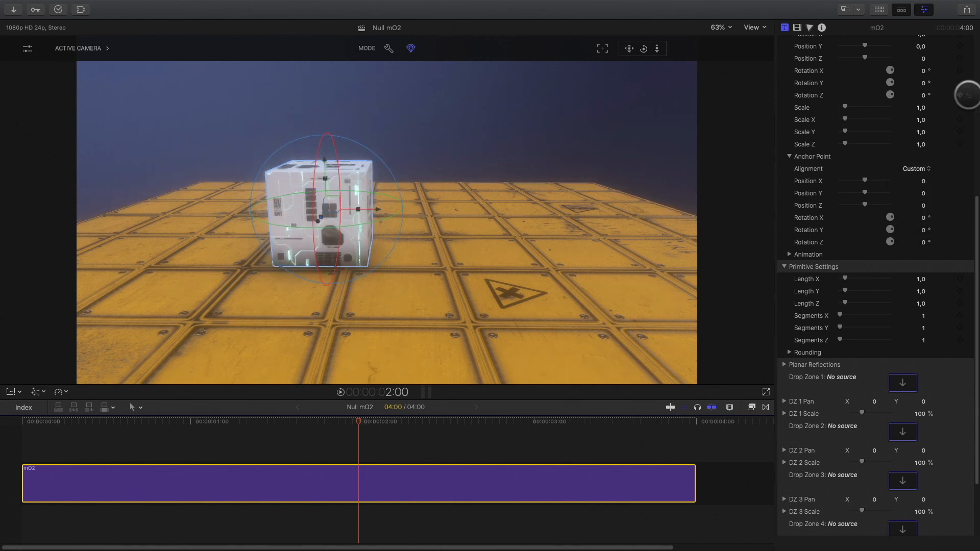
drag(358, 422, 4, 458)
drag(976, 311, 976, 144)
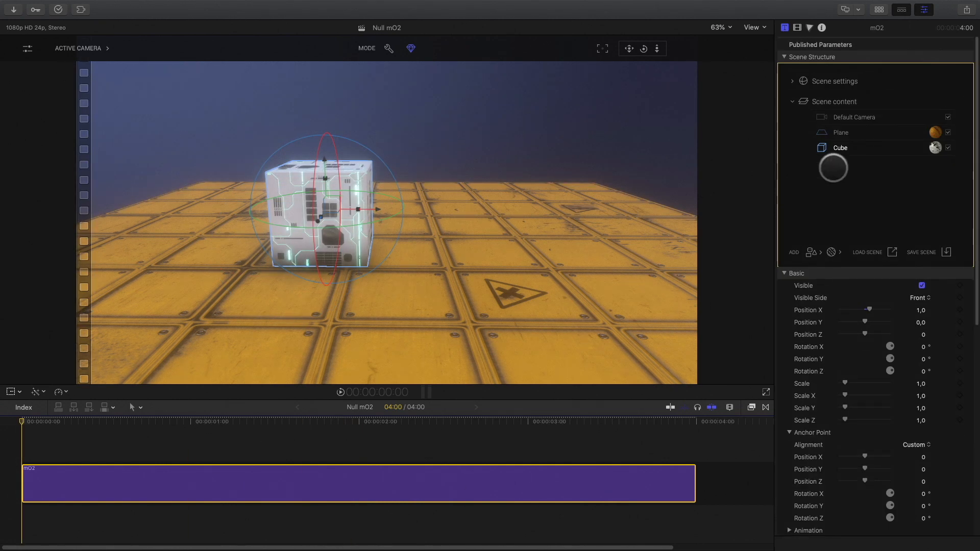
click(833, 147)
click(967, 310)
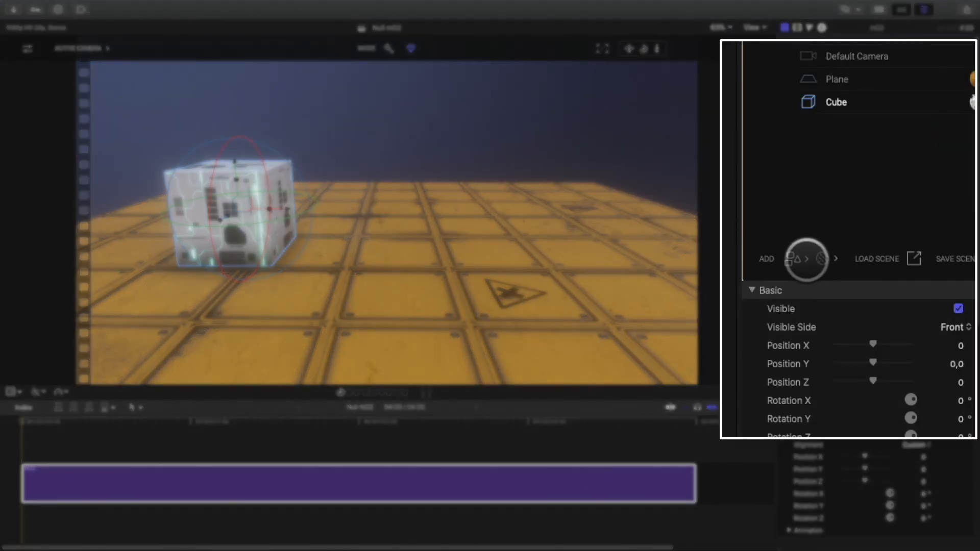
Step: Add a Null object to the scene
click(807, 259)
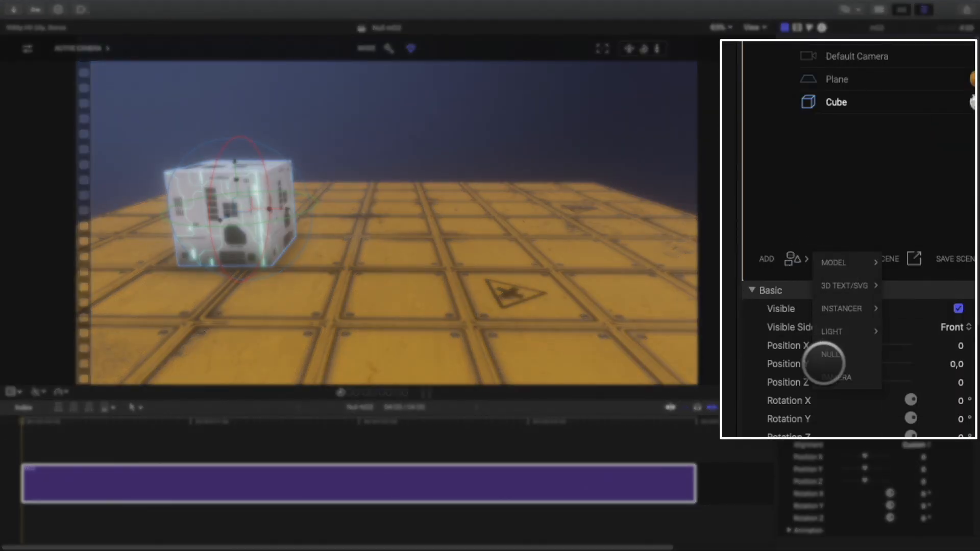
click(830, 356)
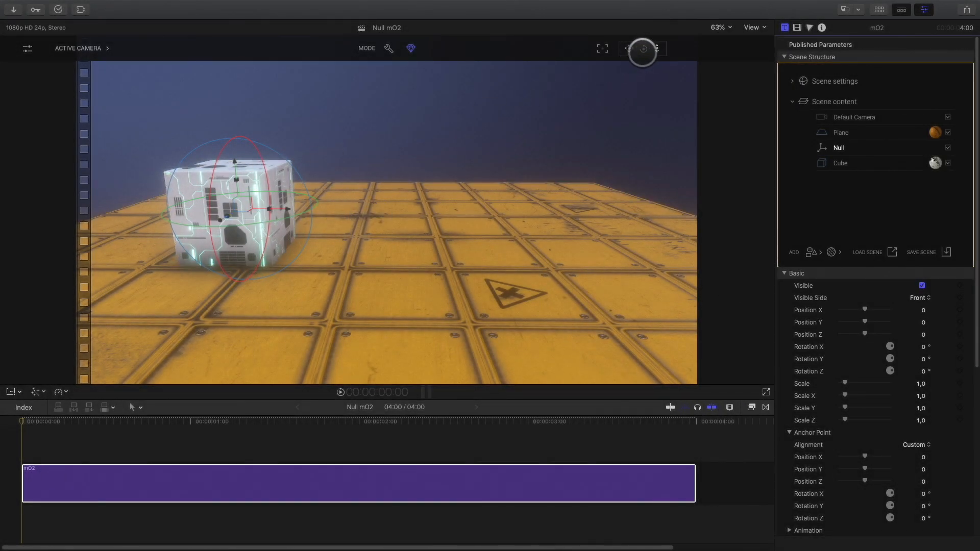
Step: Try moving the null along X to about 1,79 and reset its Position X
drag(284, 208, 444, 210)
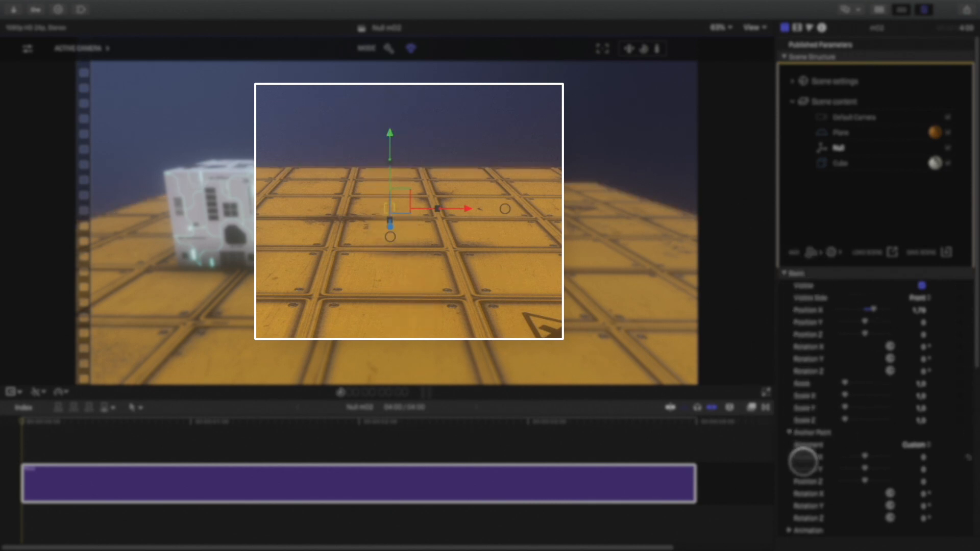
click(789, 433)
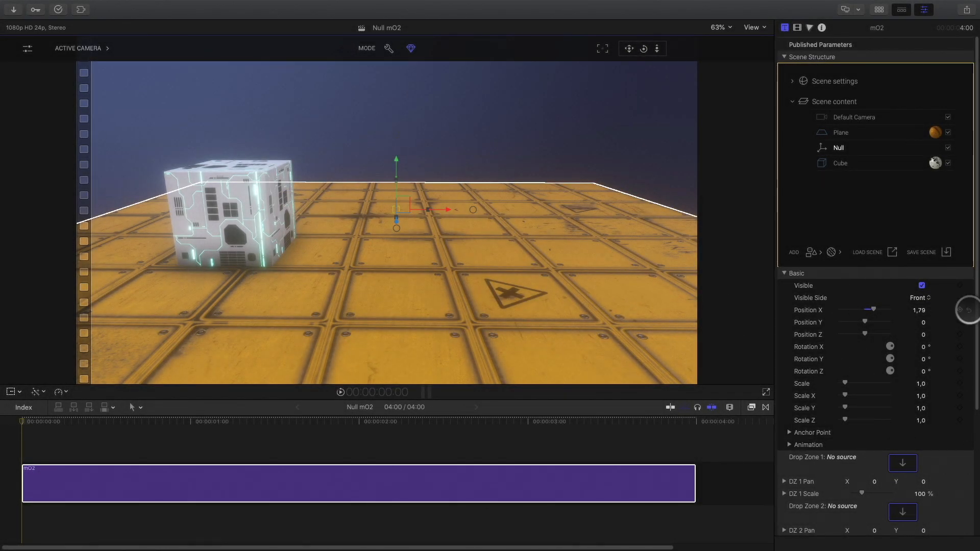
click(968, 310)
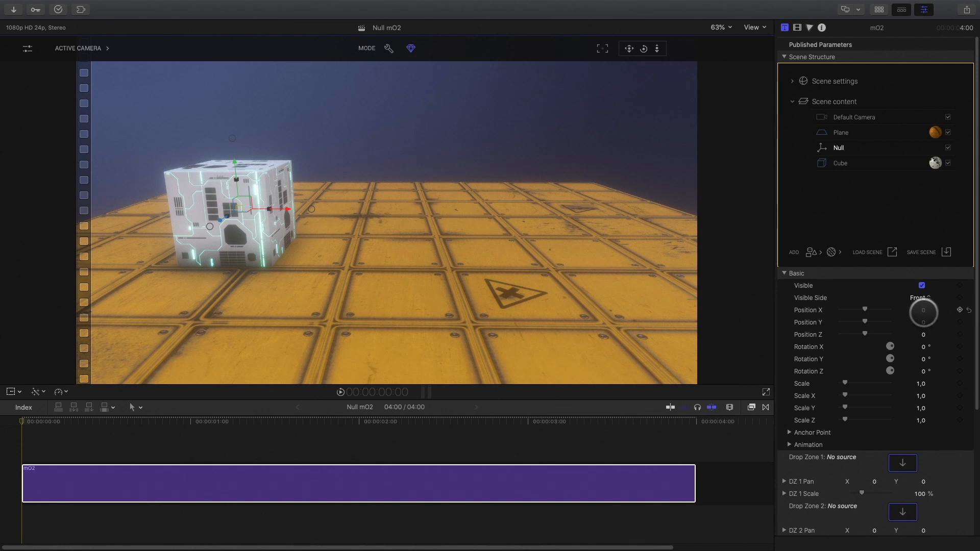
Step: Place the null at the cube's lower edge with Position X 0,5 and Position Y -0,5
text(0,5)
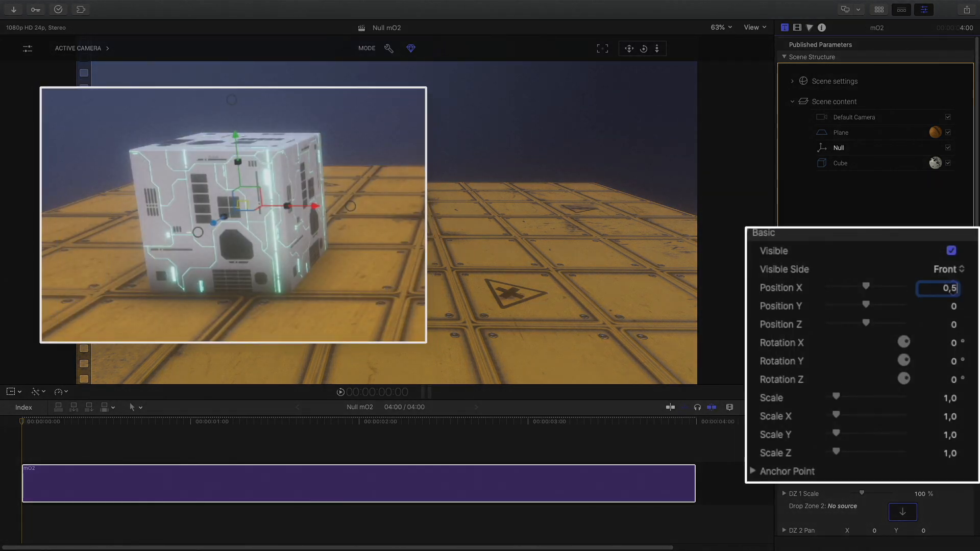
key(Return)
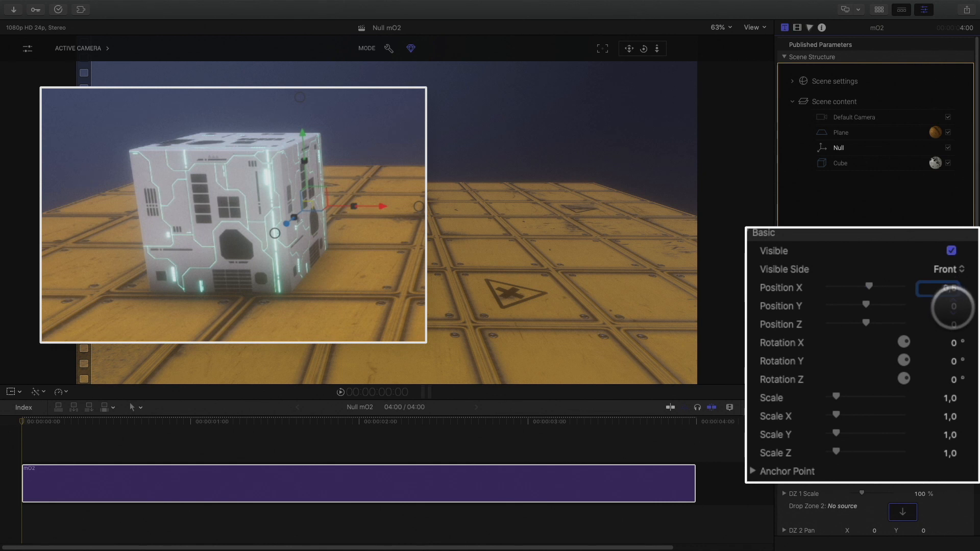
key(BackSpace)
text(-0,)
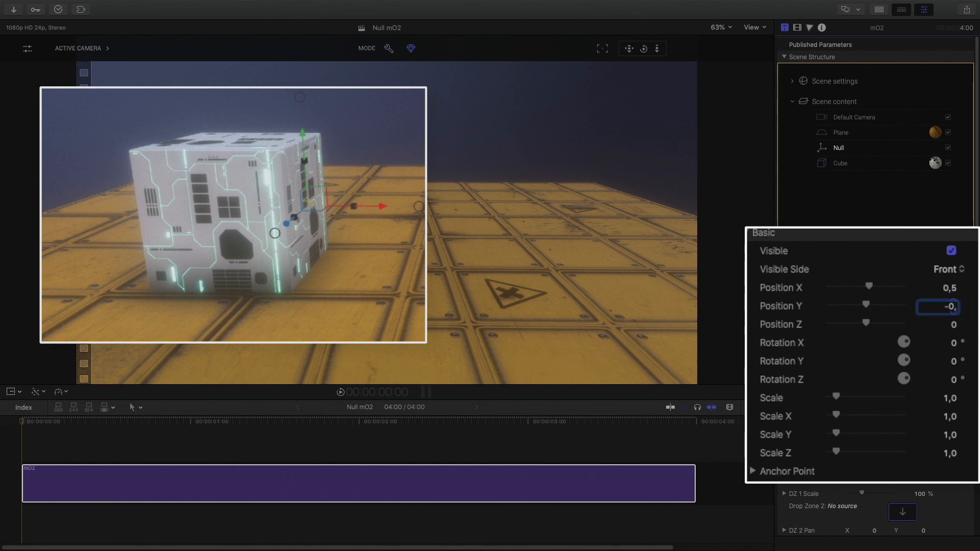
text(5)
key(Return)
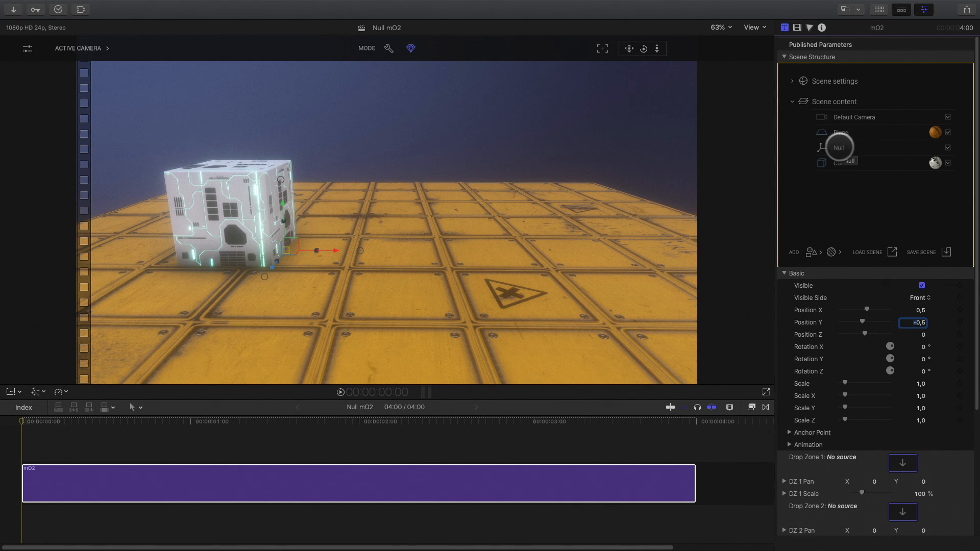
Step: Nest the cube under the null and rename the null as ROTATION 1 Null
drag(831, 166, 836, 143)
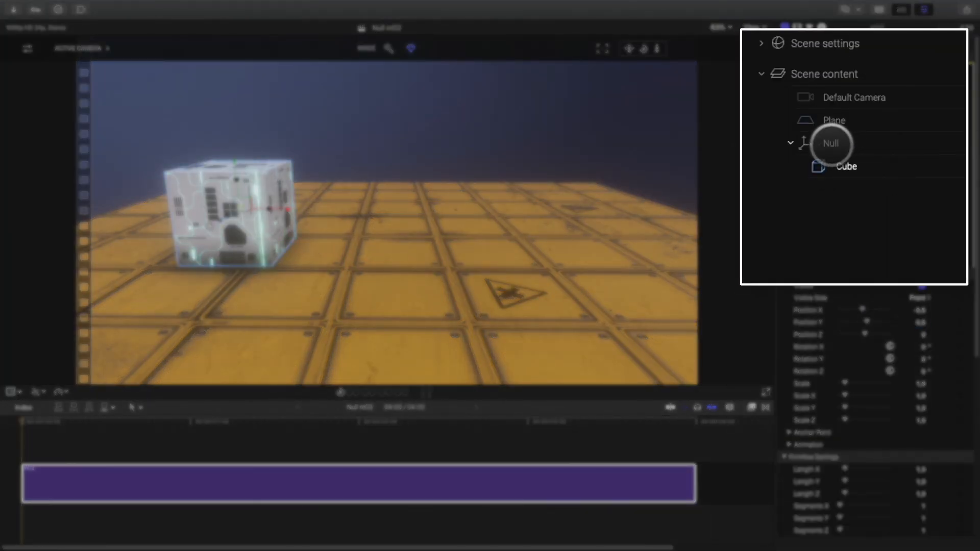
click(831, 143)
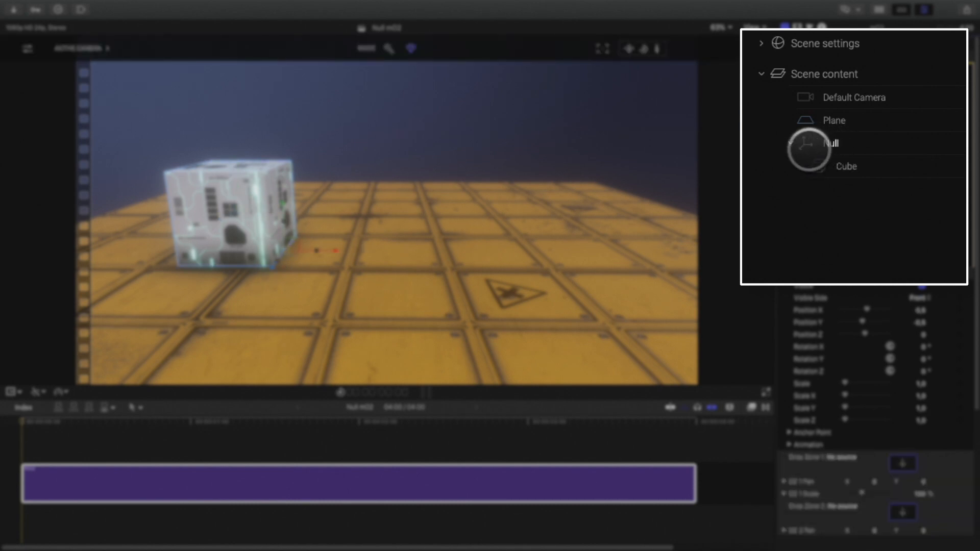
text(RO)
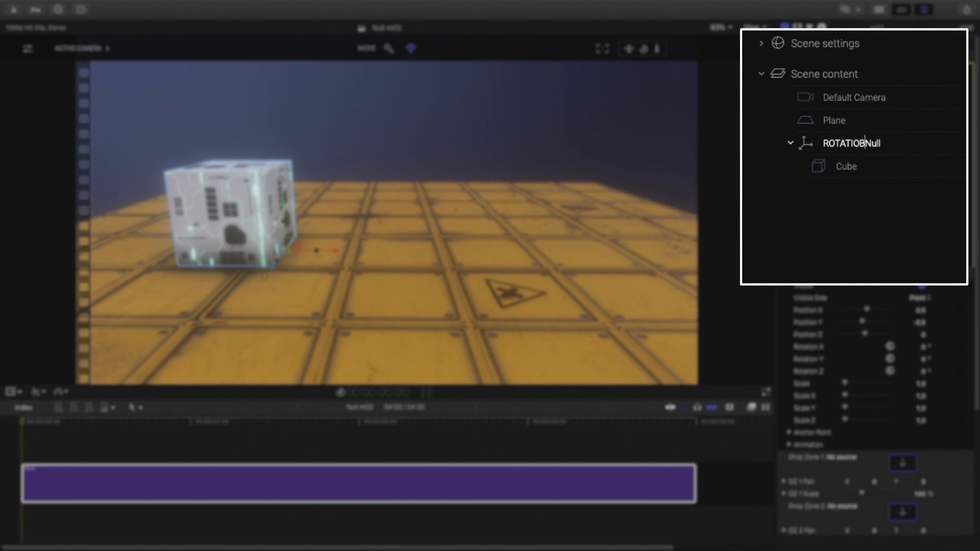
text(TATION 1)
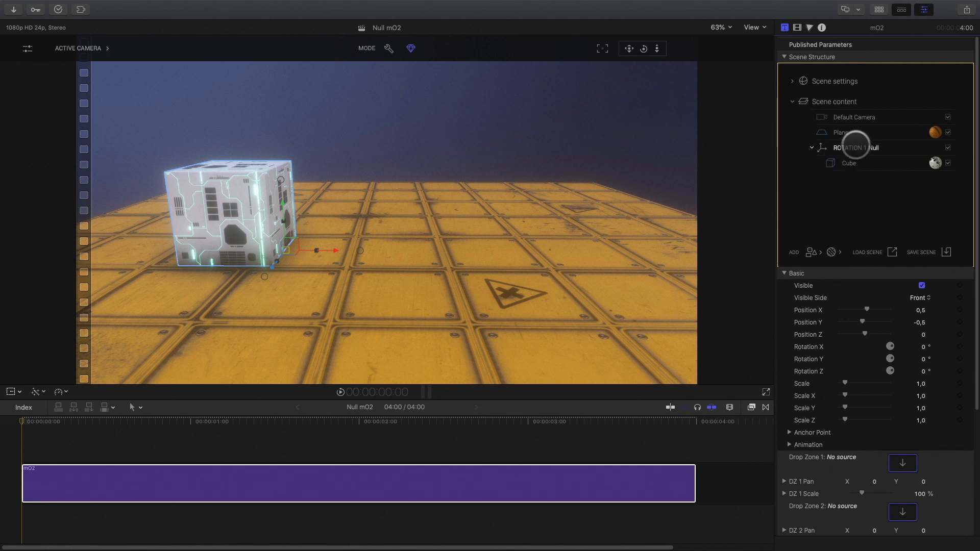
Step: Keyframe ROTATION 1 Null's Rotation Z to -90° at 1:00 and scrub through the cube's first roll
click(191, 422)
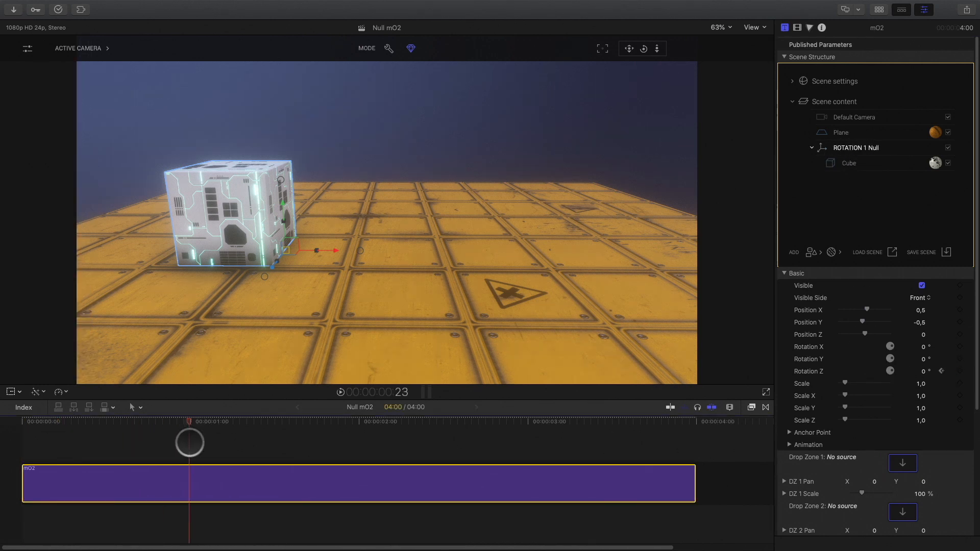
click(911, 372)
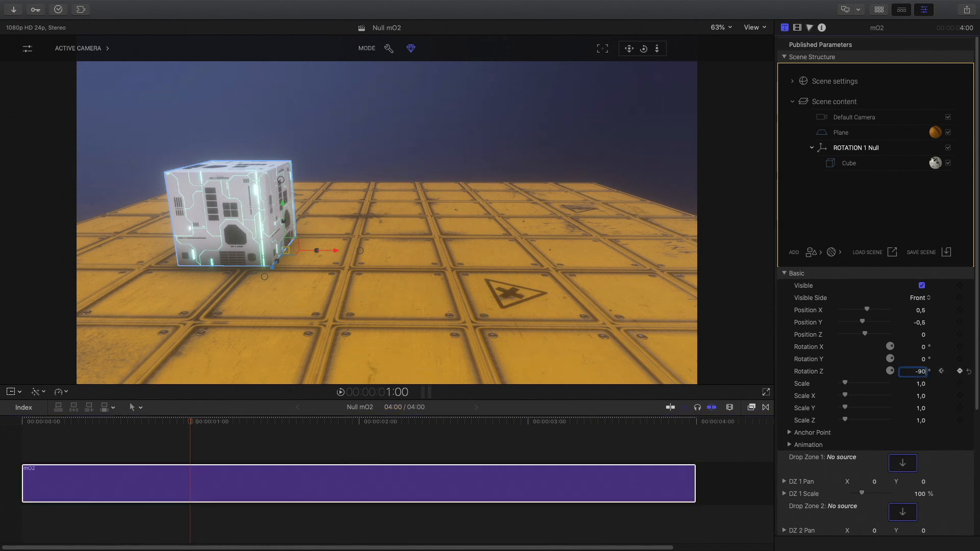
key(Return)
drag(188, 422, 7, 431)
drag(62, 450, 321, 442)
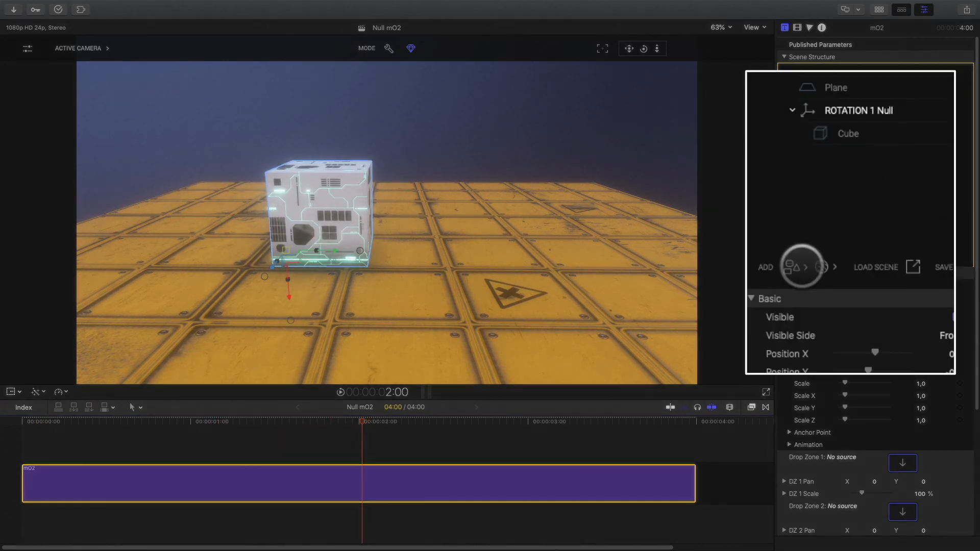
Step: Add a second Null object to the scene and rename it as ROTATION 2 Null
click(796, 266)
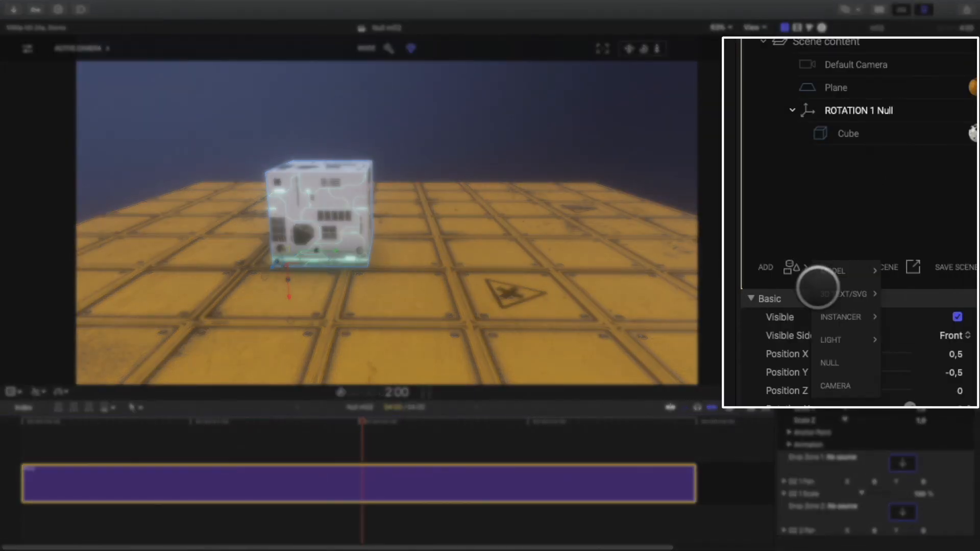
click(831, 363)
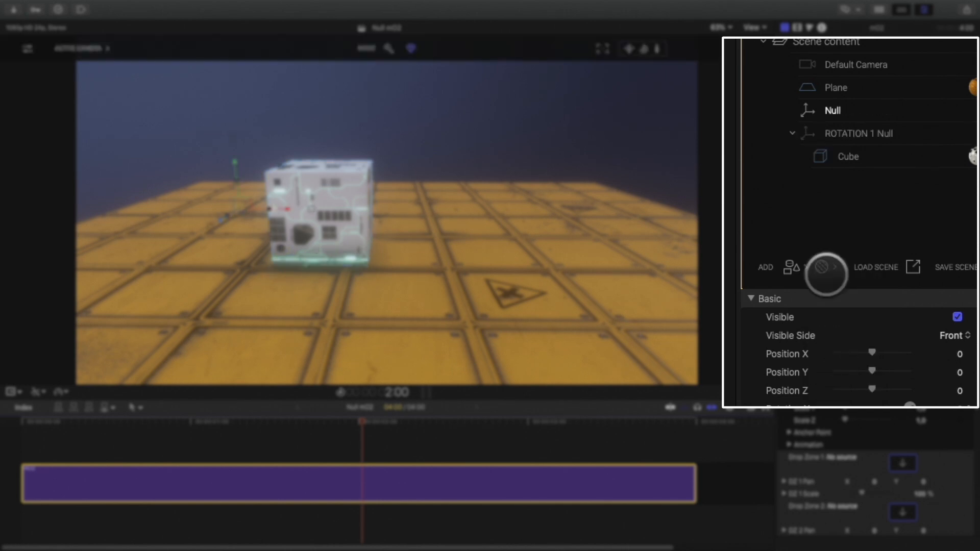
click(835, 110)
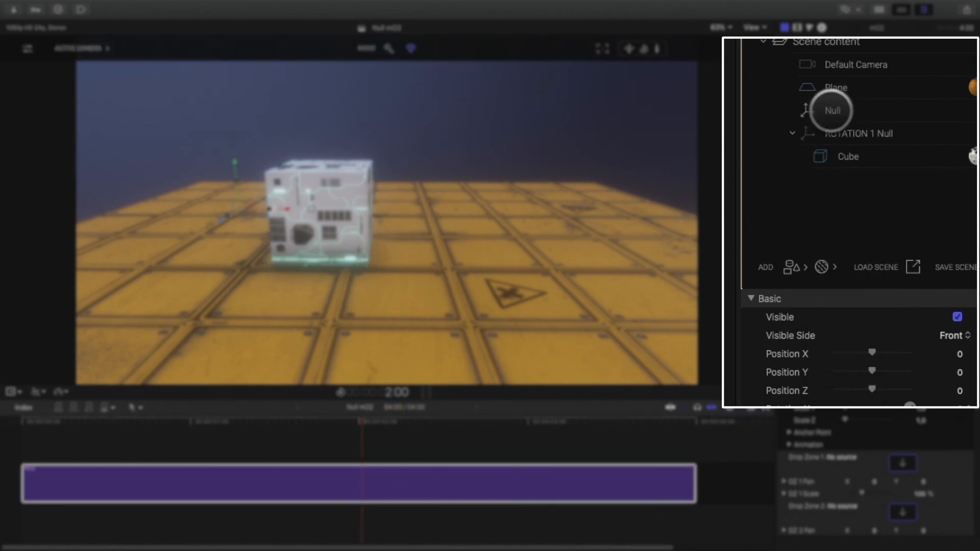
click(825, 111)
text(ROTATION)
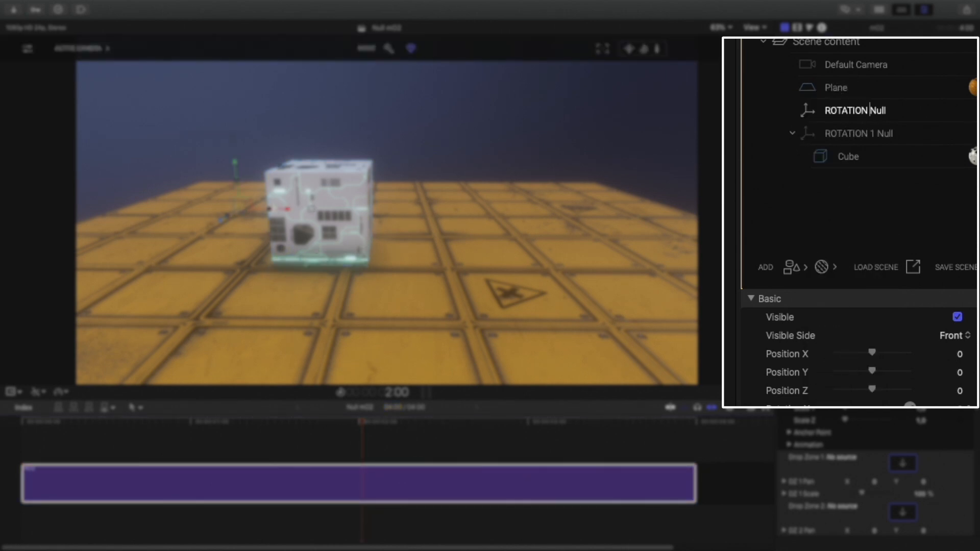
text( 2)
key(Return)
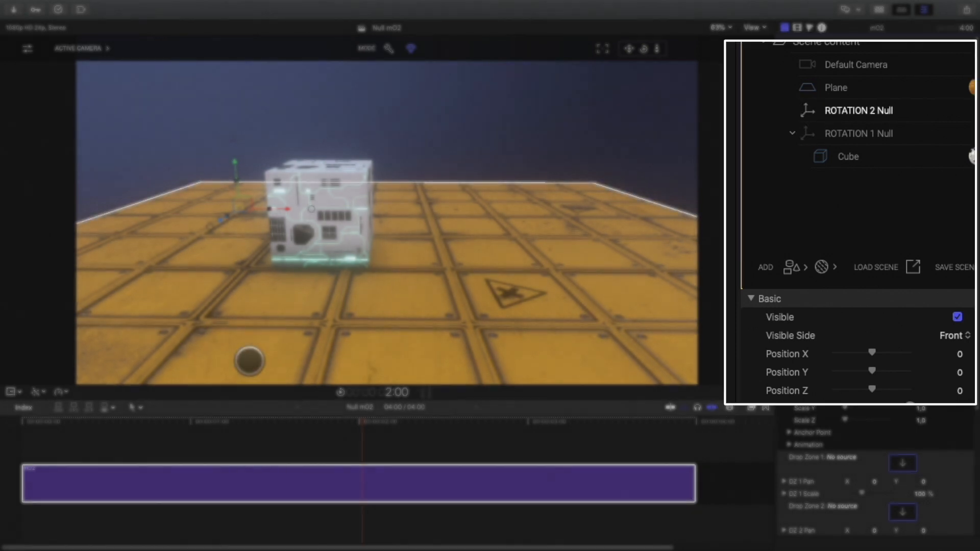
Step: At the start of the timeline, place ROTATION 2 Null at Position X 0,5 and Position Y 0,5
drag(111, 421, 3, 424)
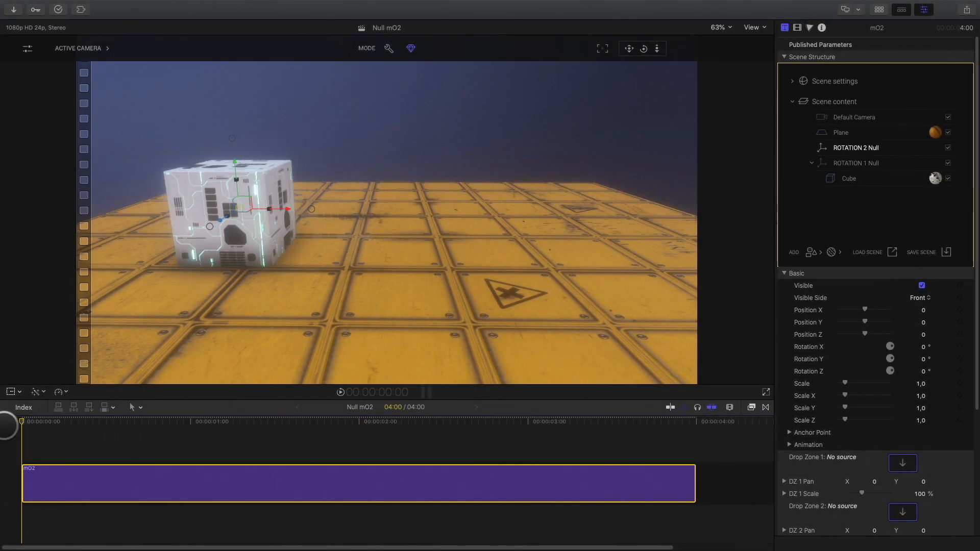
click(867, 148)
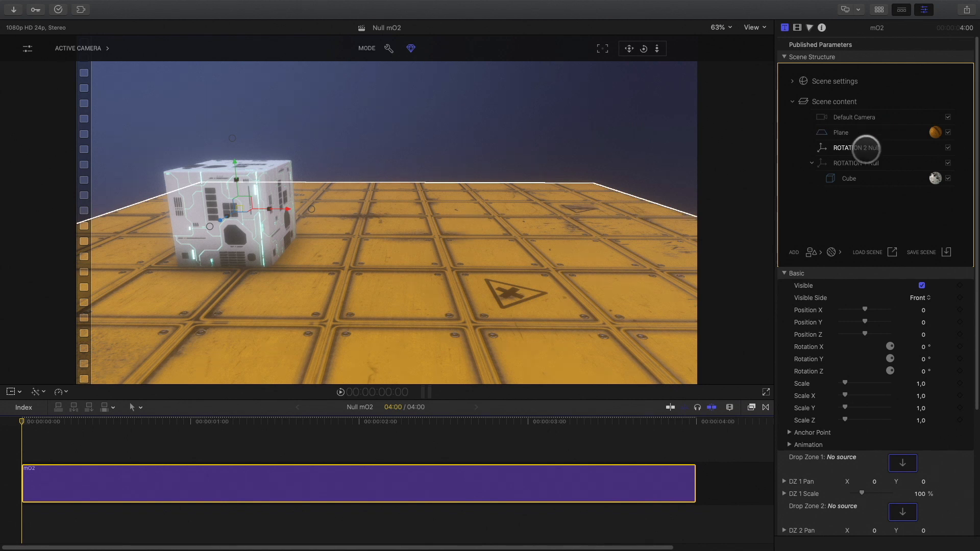
click(923, 333)
click(923, 310)
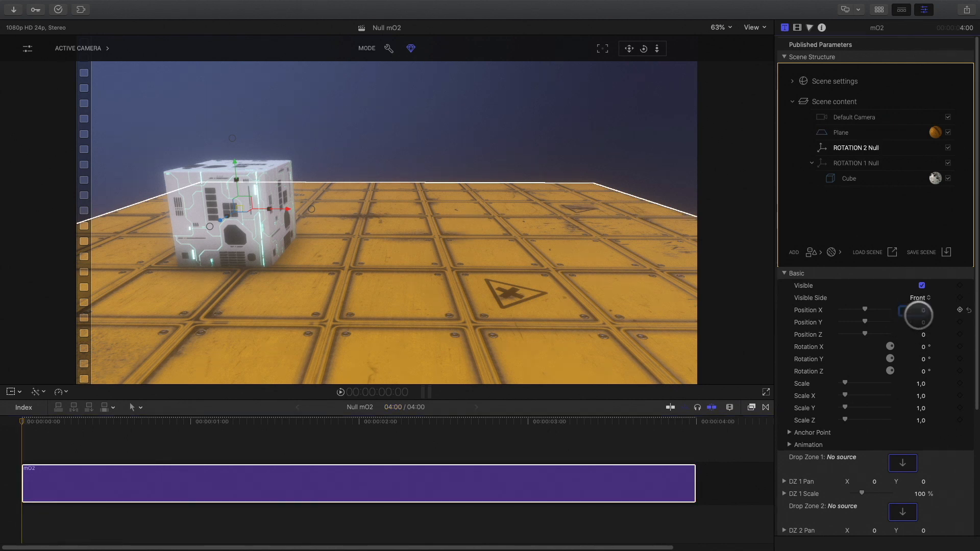
text(0,5)
key(Return)
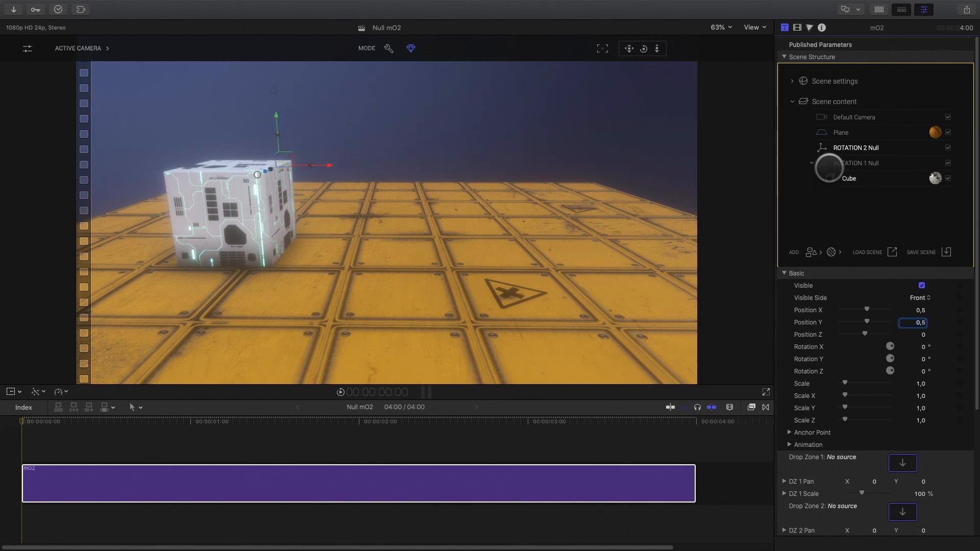
Step: Nest the cube under ROTATION 2 Null and nest that null under ROTATION 1 Null
mouse_move(846, 109)
mouse_down()
mouse_move(845, 154)
mouse_move(851, 109)
mouse_up()
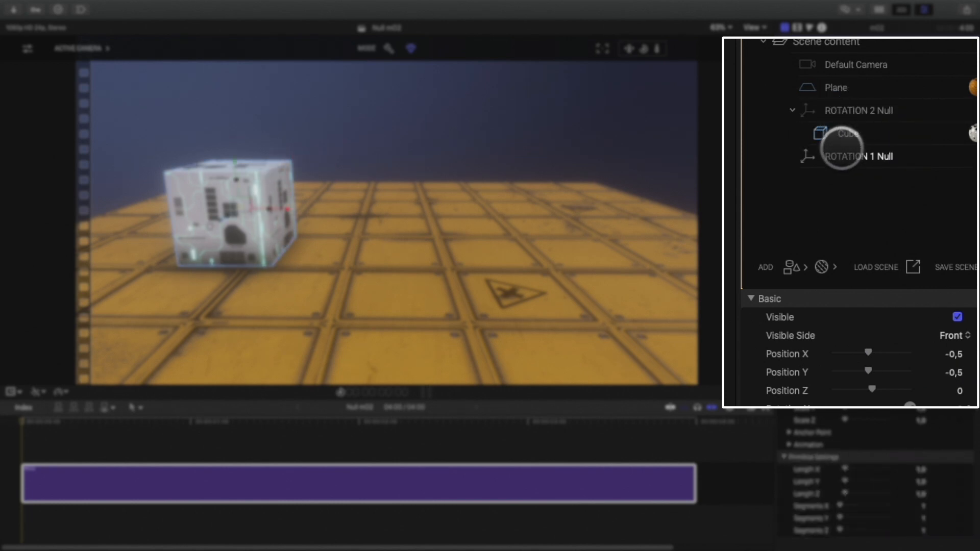
drag(822, 108, 861, 159)
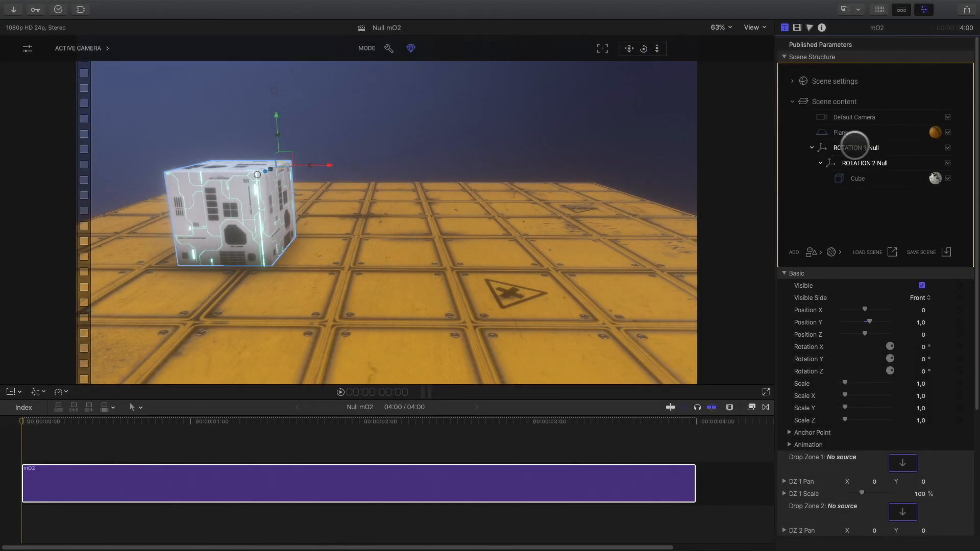
click(854, 147)
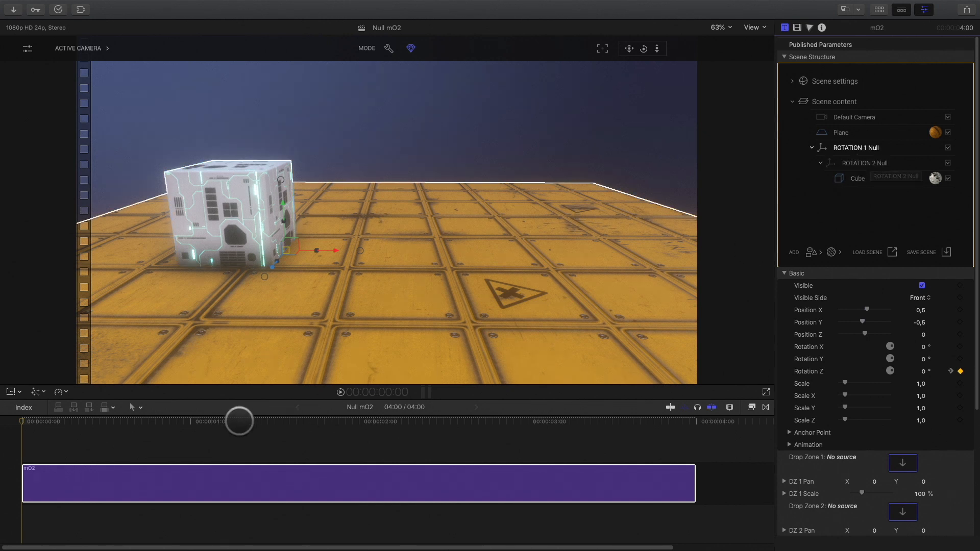
click(862, 163)
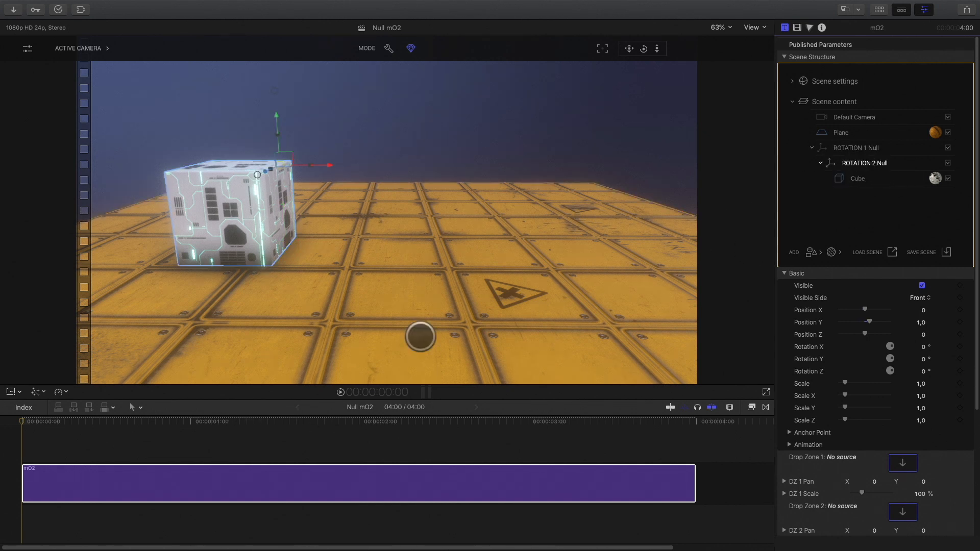
Step: Keyframe ROTATION 2 Null's Rotation Z from 0° at 1:00 to -90° at 2:00 and scrub back to the start
drag(20, 423, 210, 433)
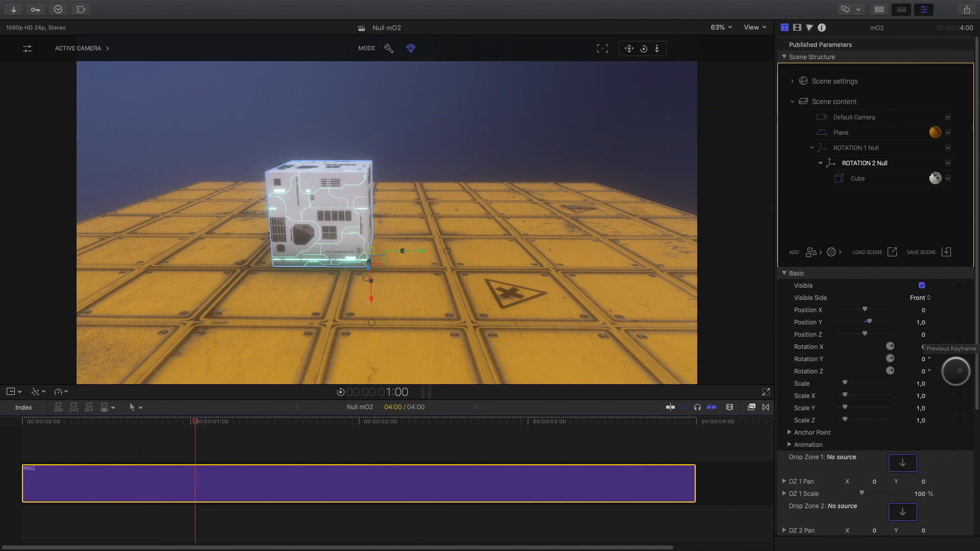
drag(248, 419, 329, 440)
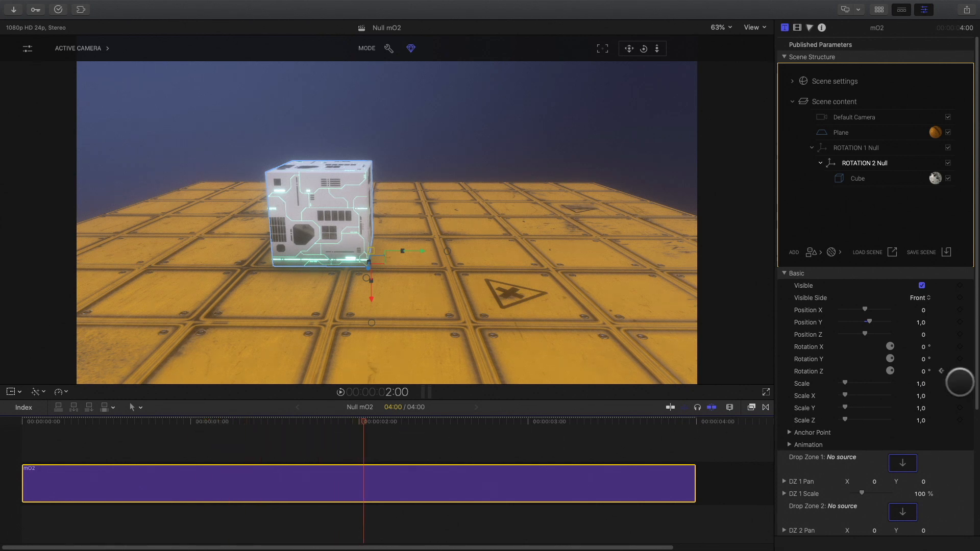
click(919, 372)
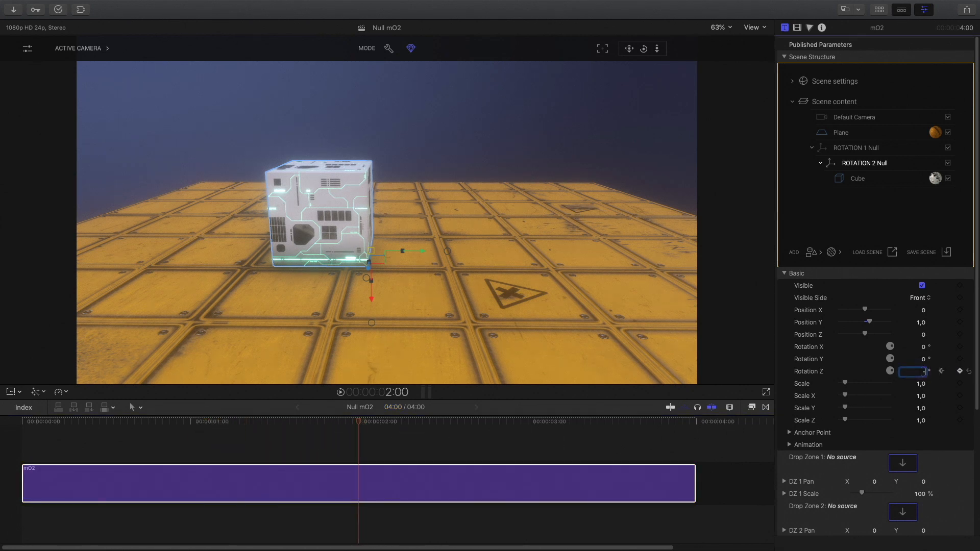
text(-90)
key(Return)
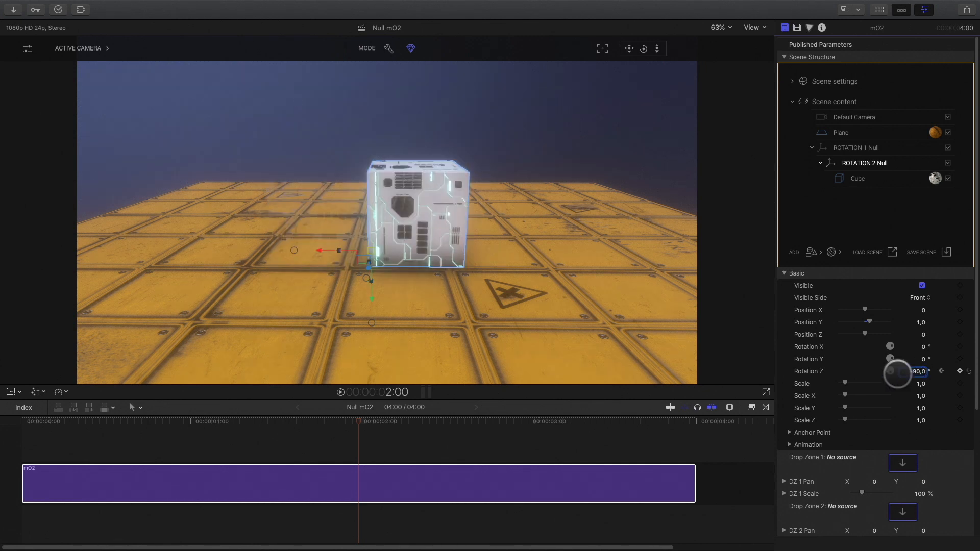
drag(354, 421, 2, 499)
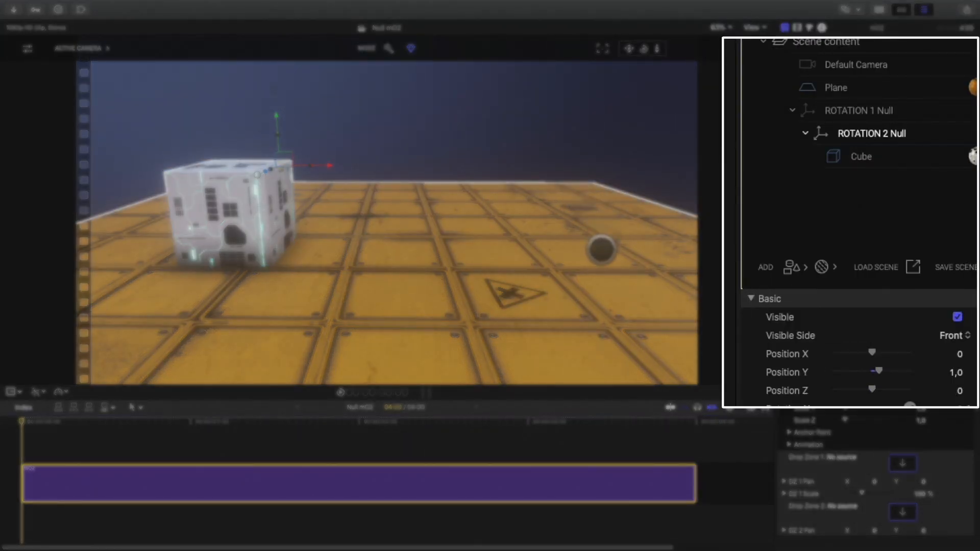
Step: Add a Null renamed as TRANSLATION Null and nest the ROTATION 1 Null hierarchy under it
click(805, 264)
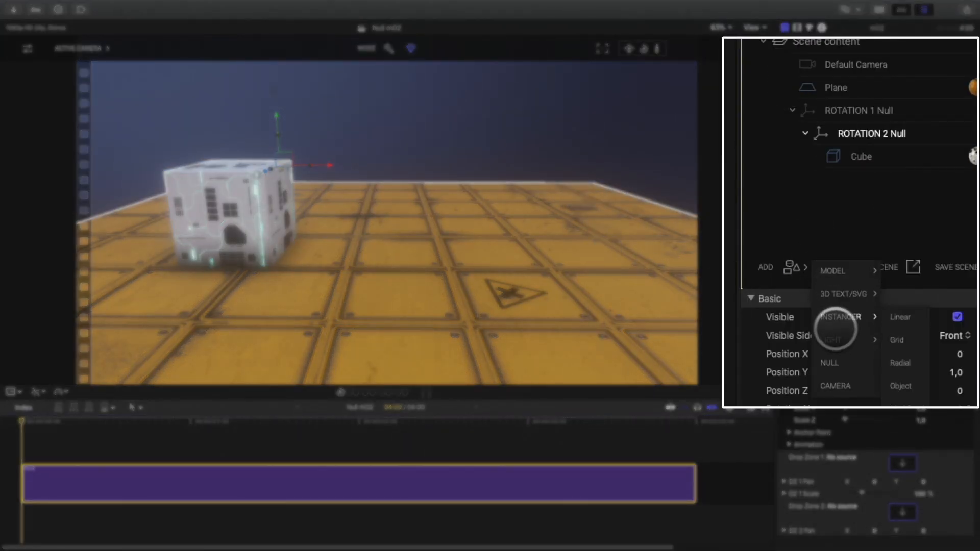
click(835, 361)
drag(812, 153, 833, 110)
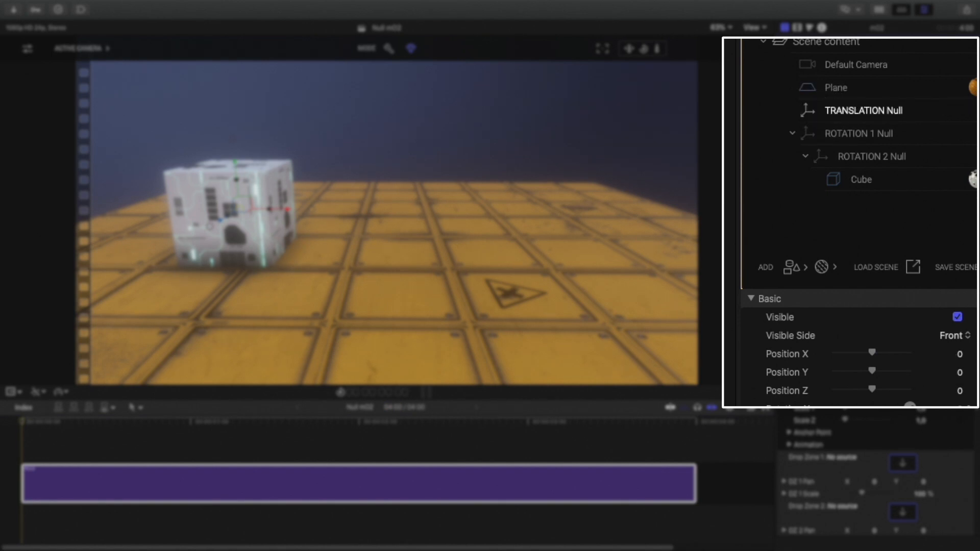
mouse_move(844, 110)
mouse_down()
mouse_move(822, 131)
mouse_move(874, 122)
mouse_move(863, 110)
mouse_up()
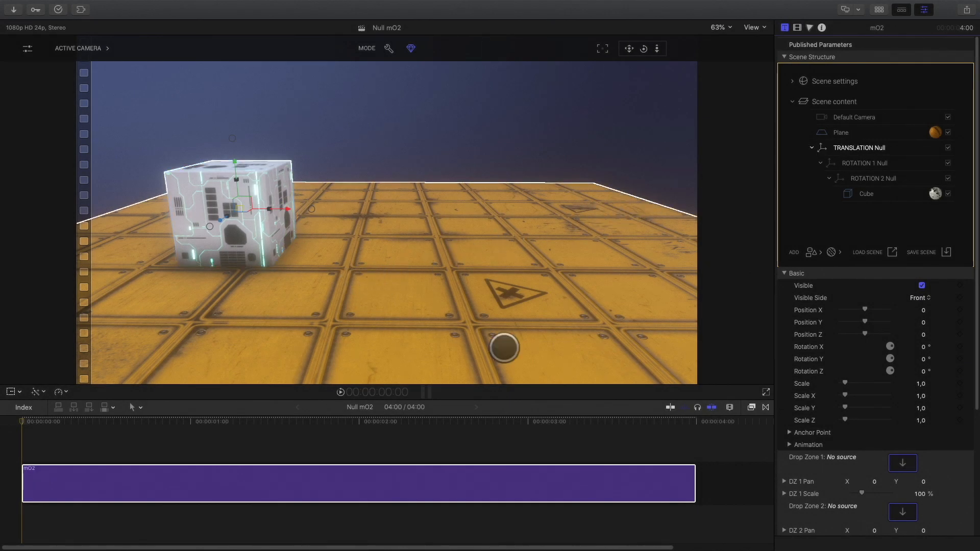
Step: Keyframe TRANSLATION Null's Position X from 0 at the start to about 1,96 at 2:00 and scrub through the motion
click(959, 310)
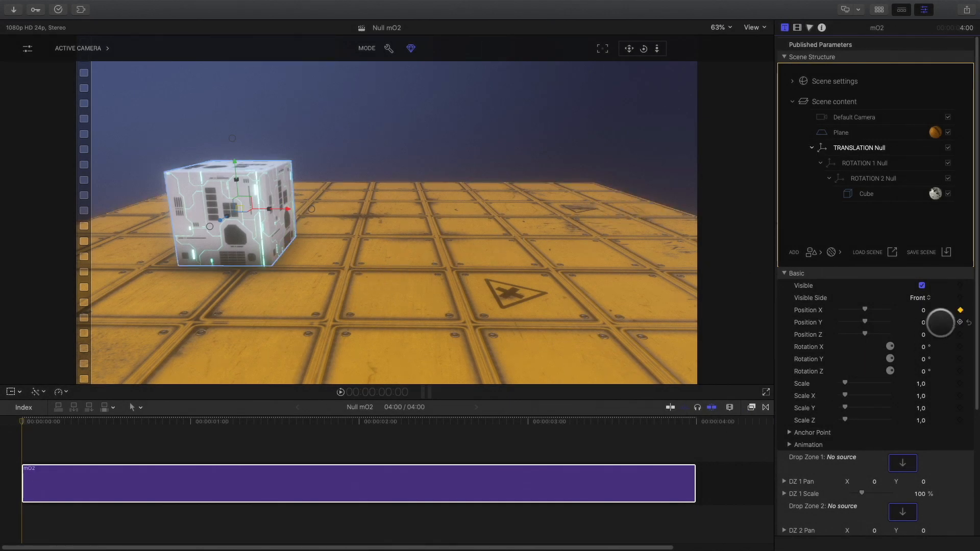
drag(155, 409, 369, 432)
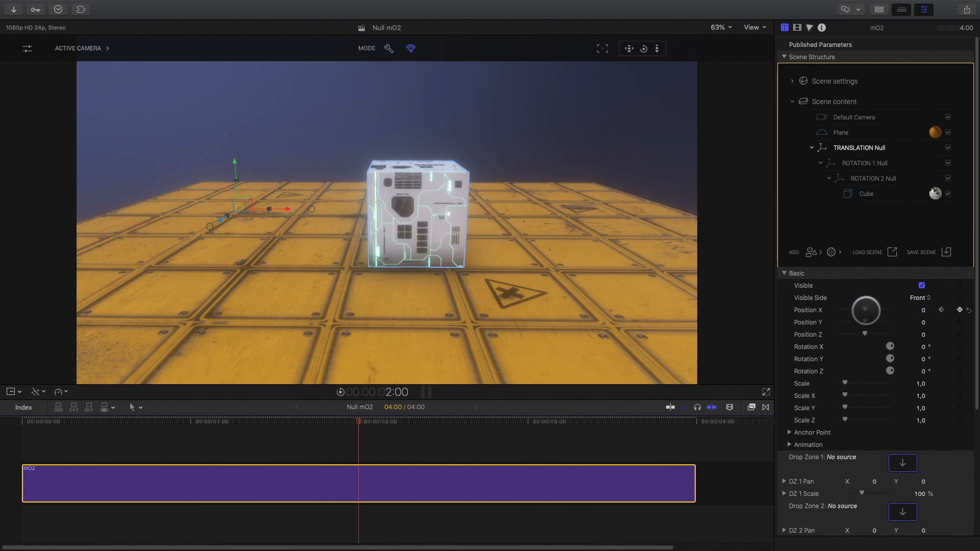
mouse_move(865, 310)
mouse_down()
mouse_move(877, 306)
mouse_move(874, 314)
mouse_up()
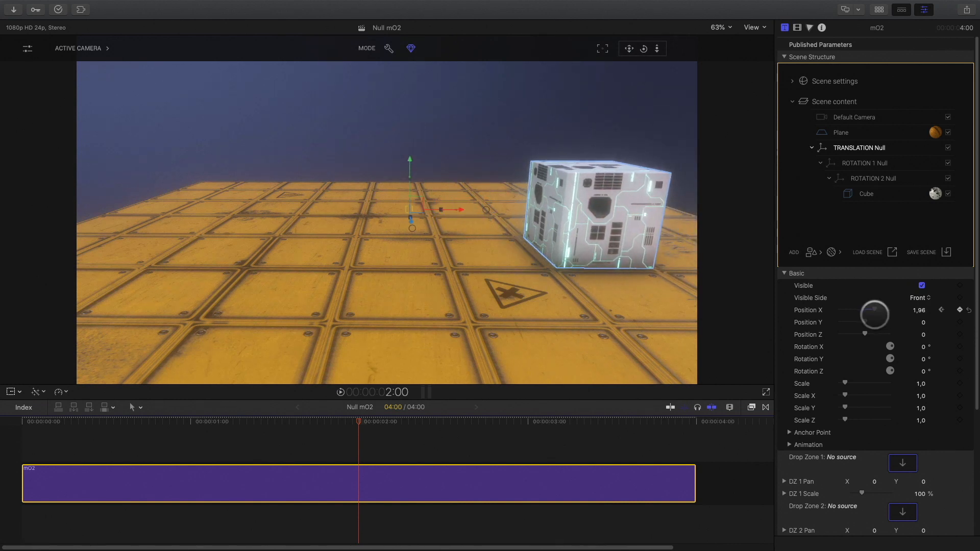
drag(358, 422, 88, 422)
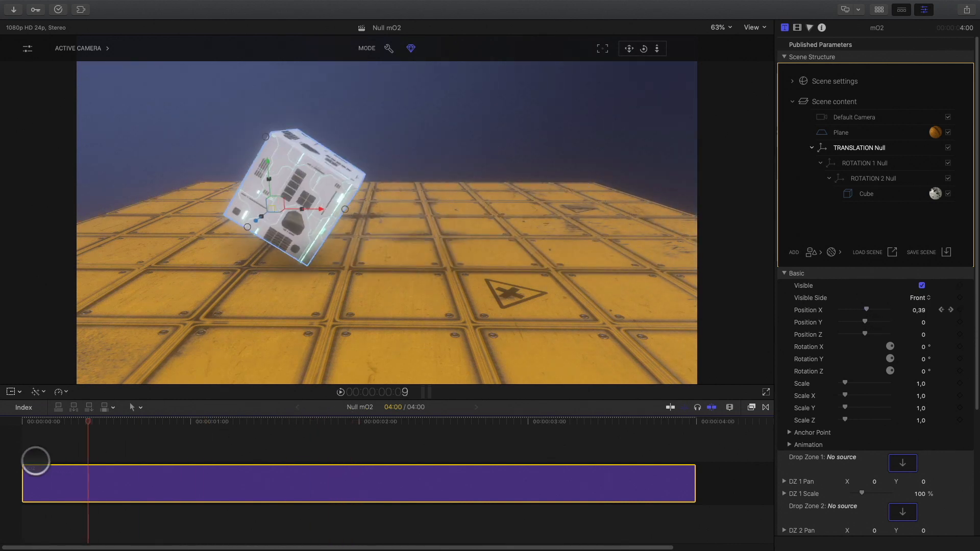
drag(36, 461, 360, 445)
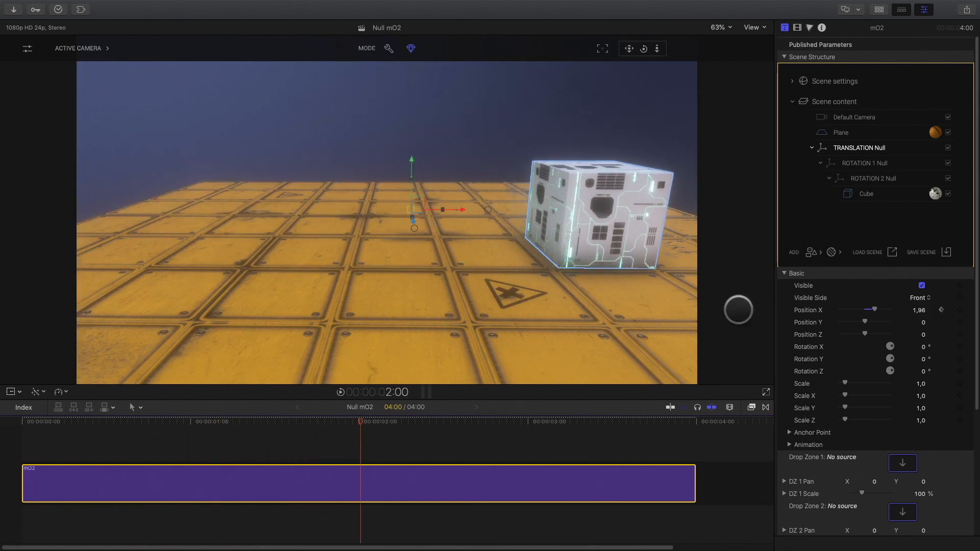
Step: Adjust TRANSLATION Null's Position X at the start, trying about -2,68 before moving the cube back into view
drag(876, 308, 876, 312)
drag(360, 424, 23, 498)
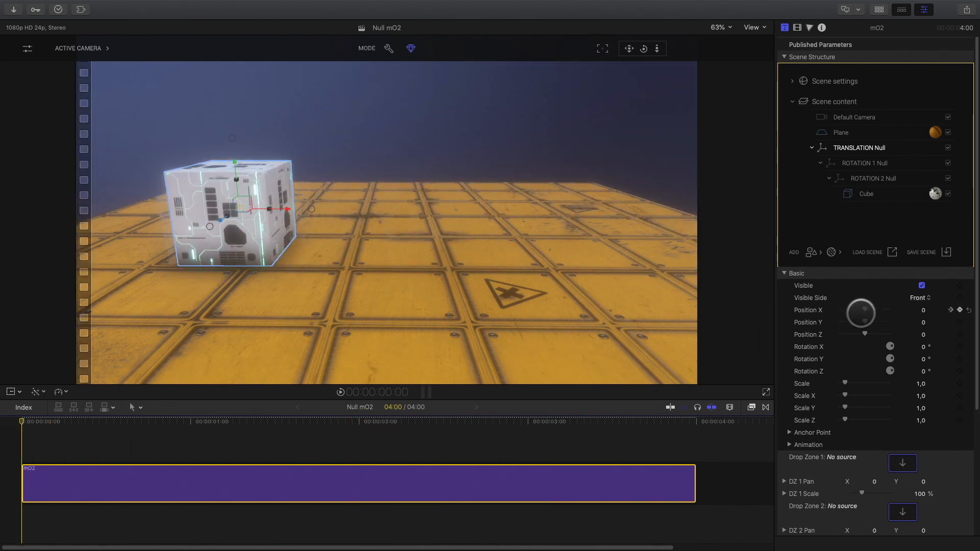
drag(861, 313, 841, 314)
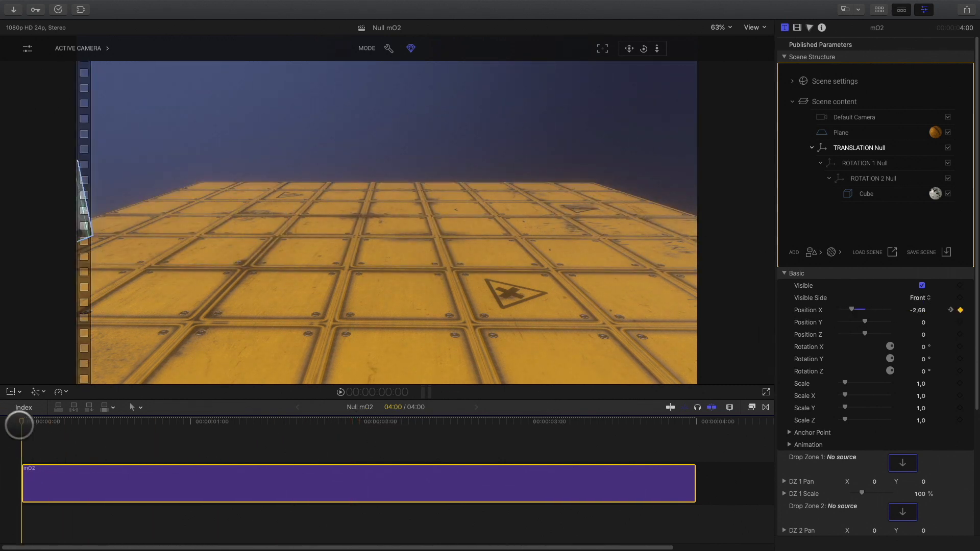
drag(19, 425, 16, 500)
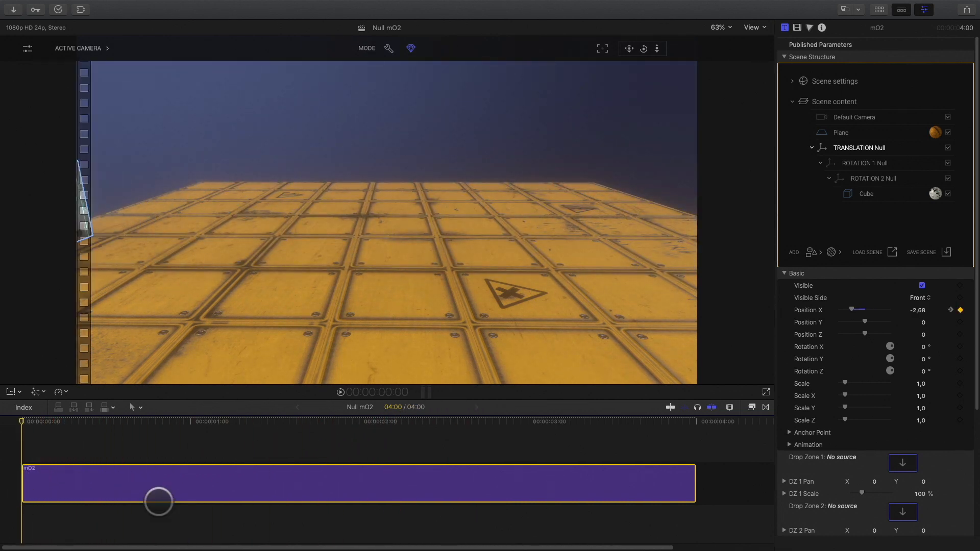
drag(854, 310, 866, 313)
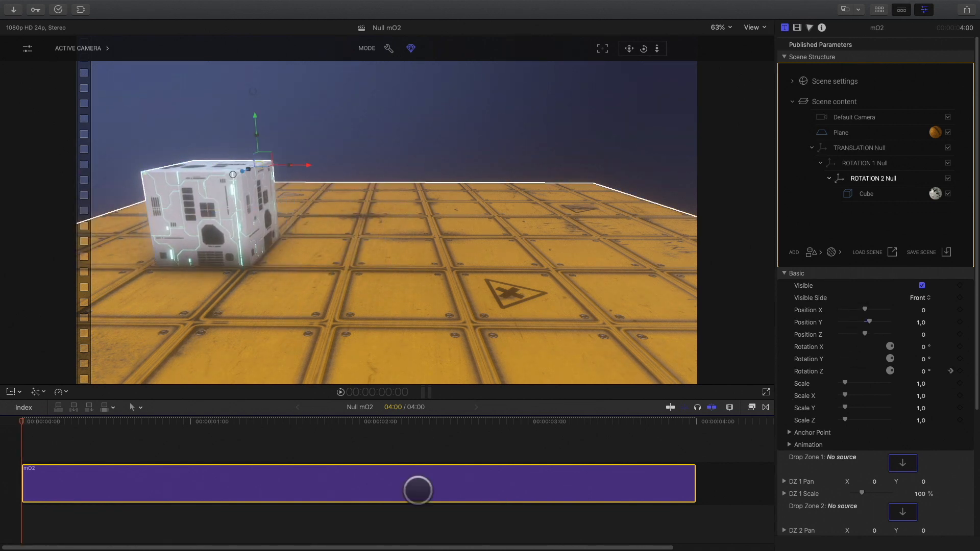
Step: Replace the mO2 clip on the timeline with the Title 02 template and scrub to about 5:11
key(Delete)
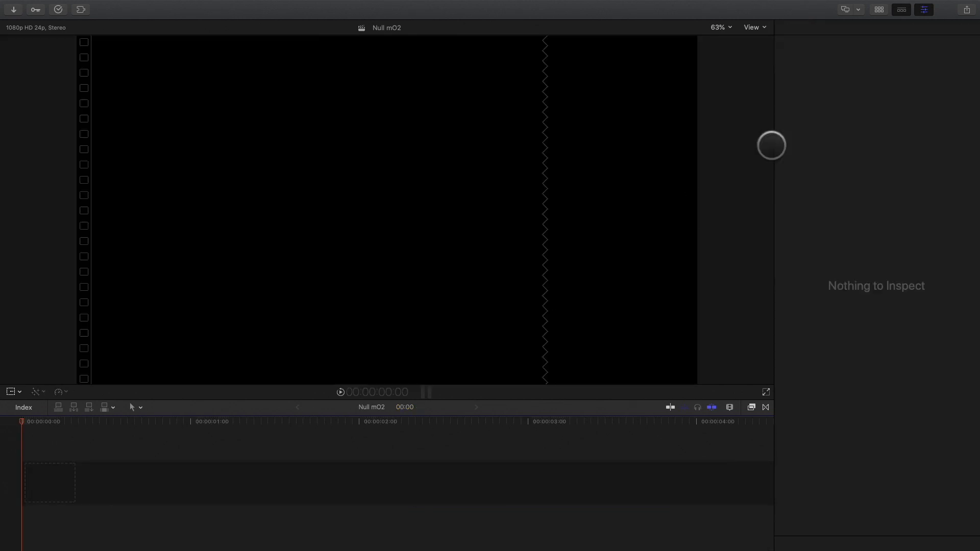
click(878, 10)
click(84, 200)
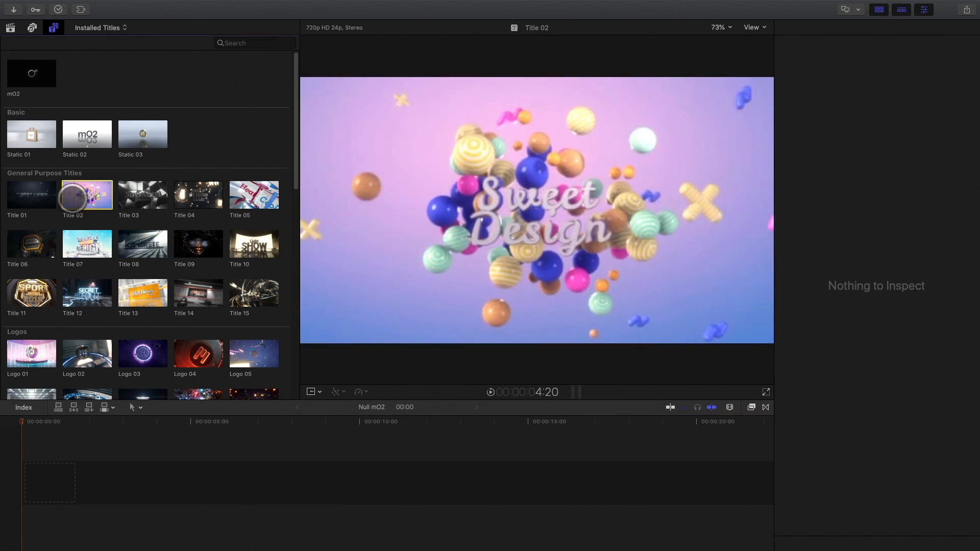
drag(96, 197, 50, 482)
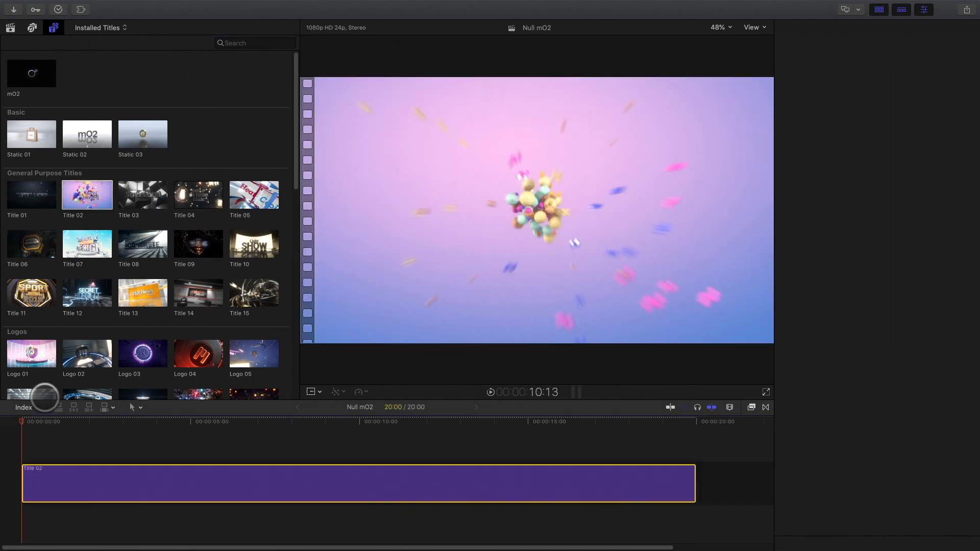
click(880, 13)
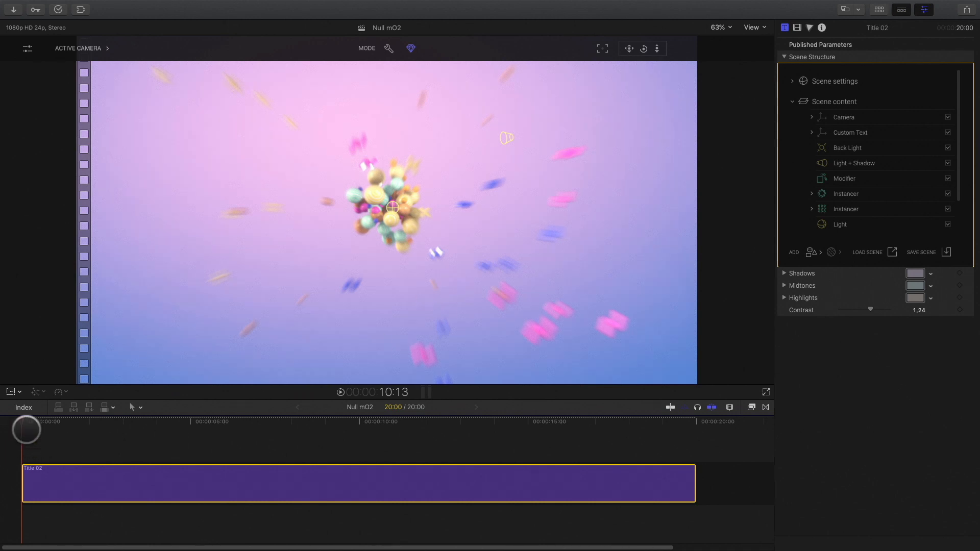
drag(26, 425, 207, 466)
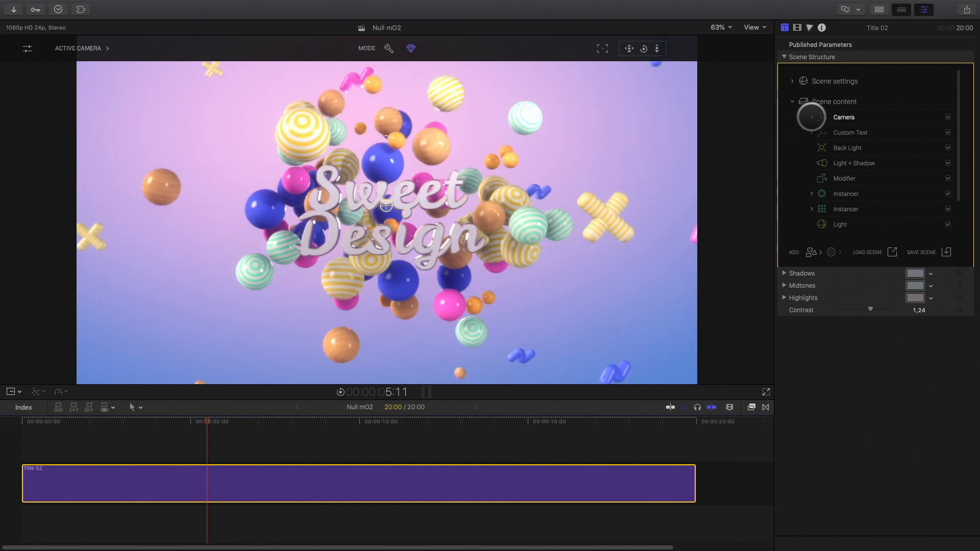
Step: Expand the Camera null in the scene content and delete it together with its Default Camera
click(812, 116)
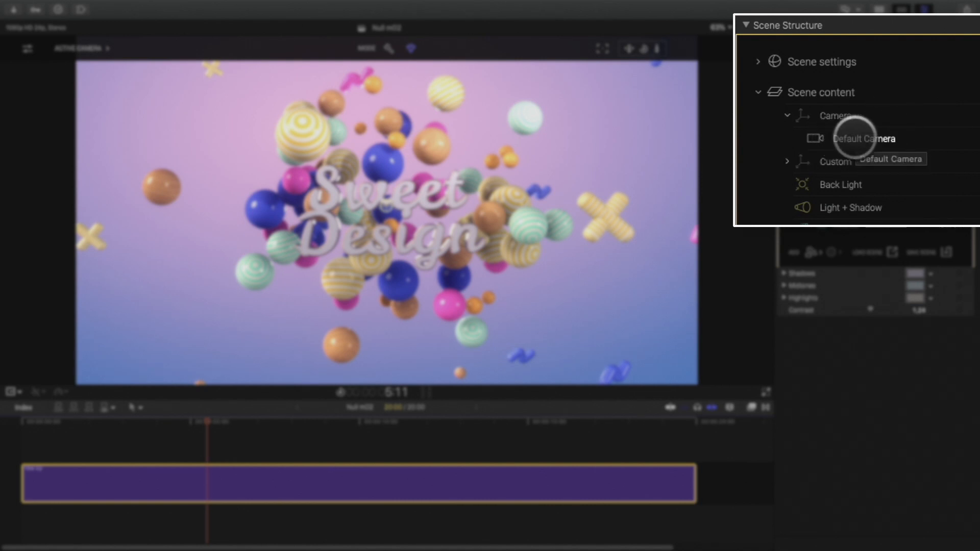
click(854, 137)
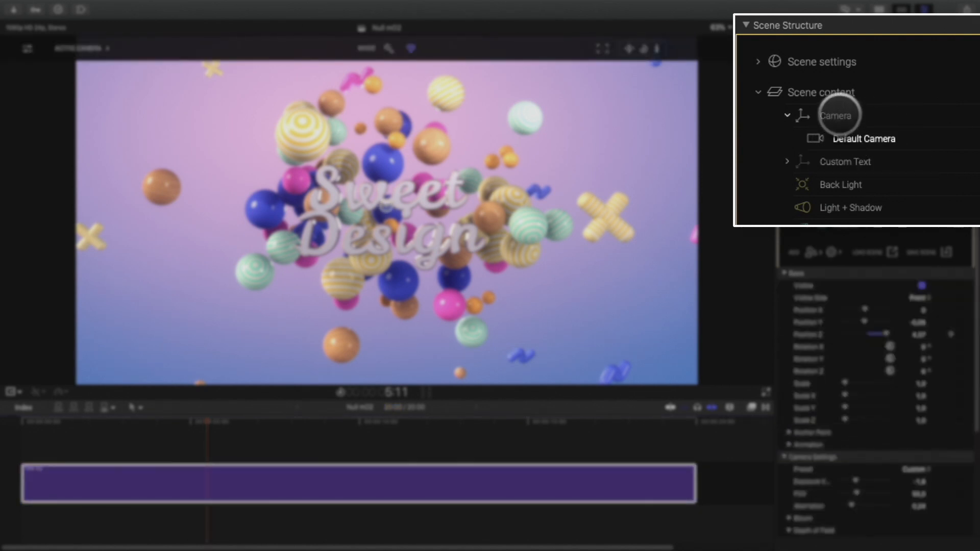
click(839, 116)
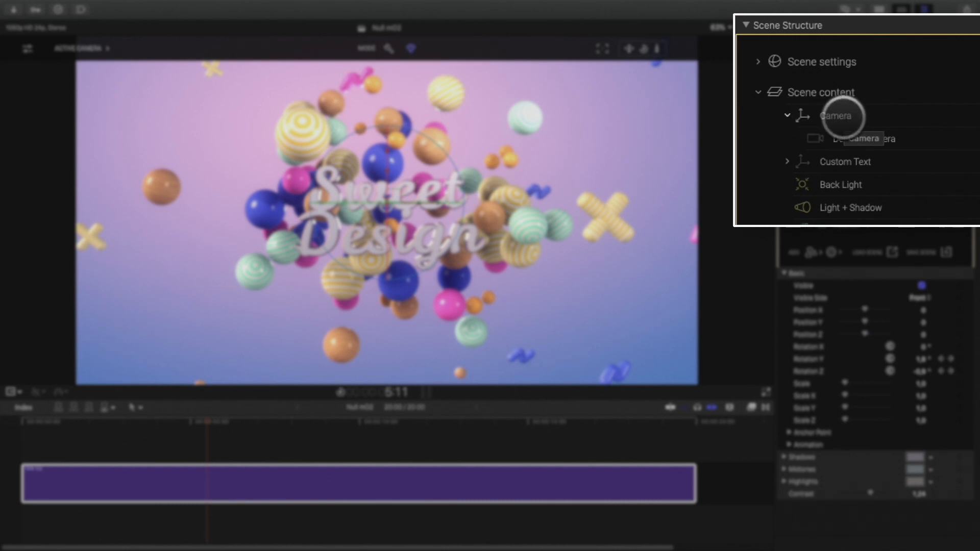
key(Delete)
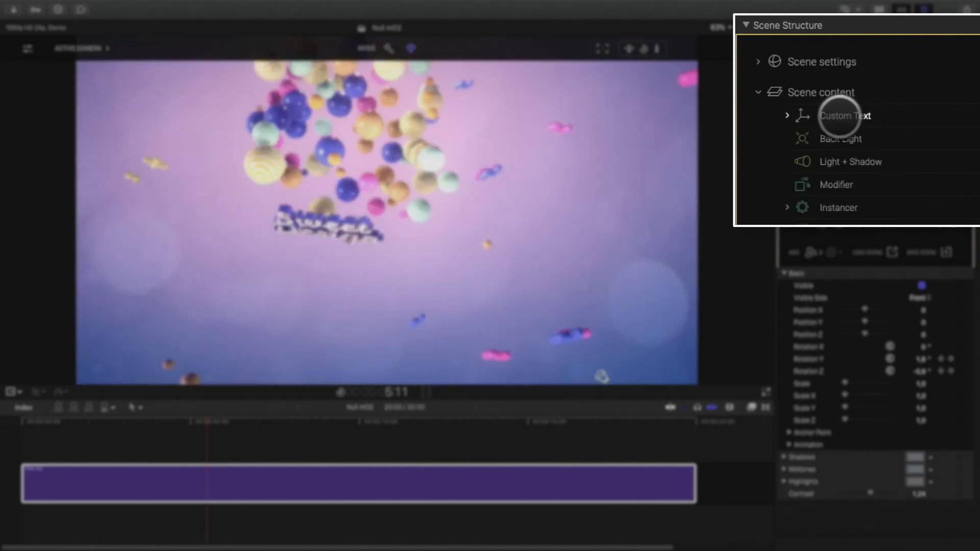
Step: Return to the start of the clip, switch to the Perspective view and add a new Camera to the scene
drag(206, 421, 1, 473)
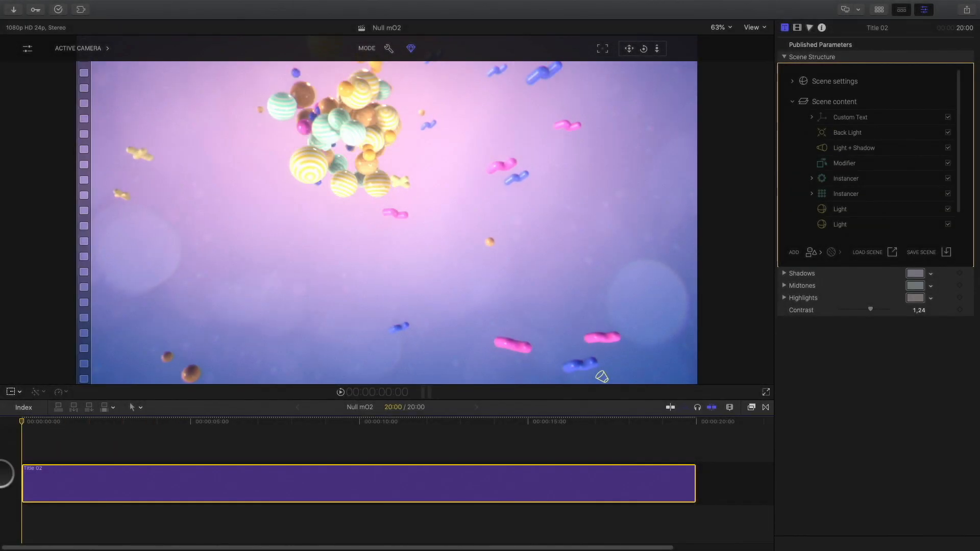
click(78, 48)
click(85, 81)
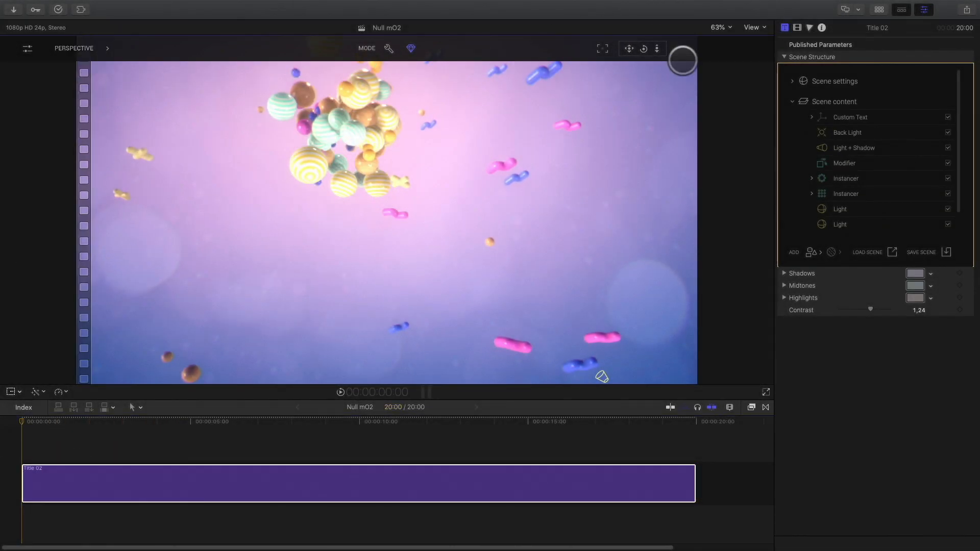
click(812, 252)
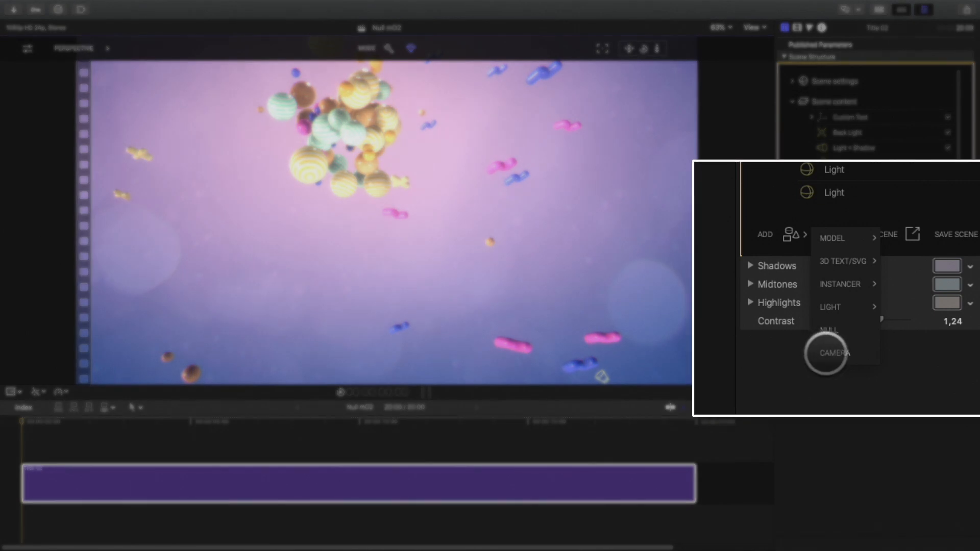
click(822, 310)
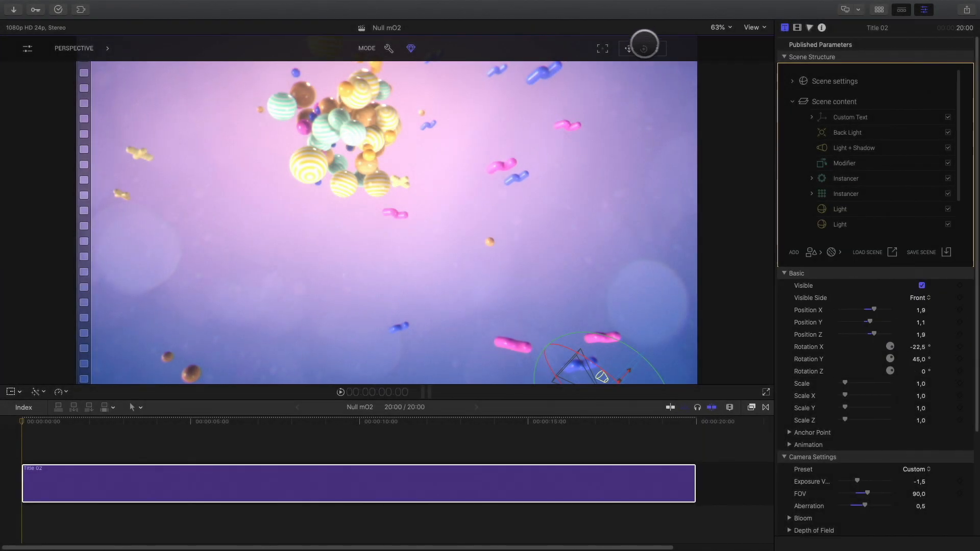
mouse_move(644, 46)
mouse_down()
mouse_move(620, 49)
mouse_move(662, 49)
mouse_up()
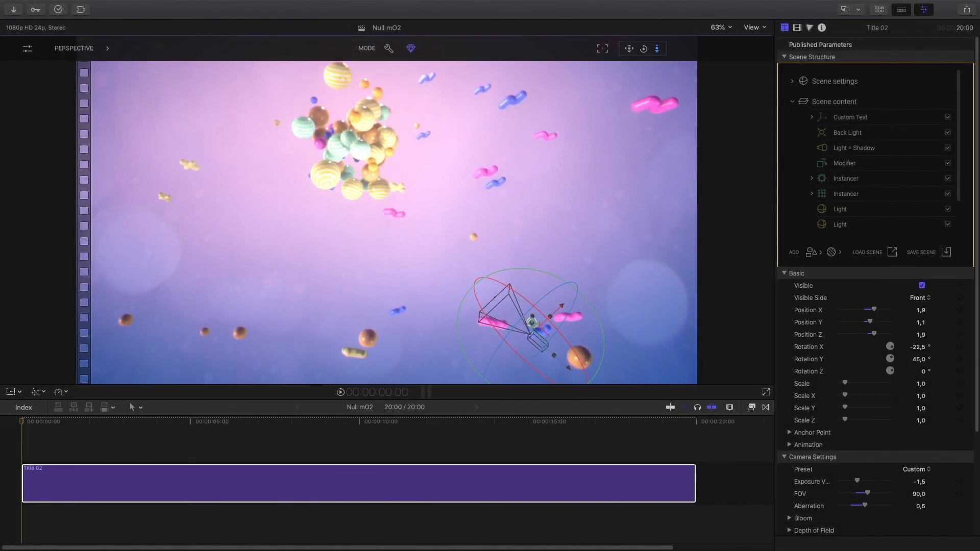
Step: At 8:10, move the new camera in front of the title to about X -0,03, Y 0,46, Z 1,65 and turn it towards the text
drag(43, 422, 305, 420)
click(168, 486)
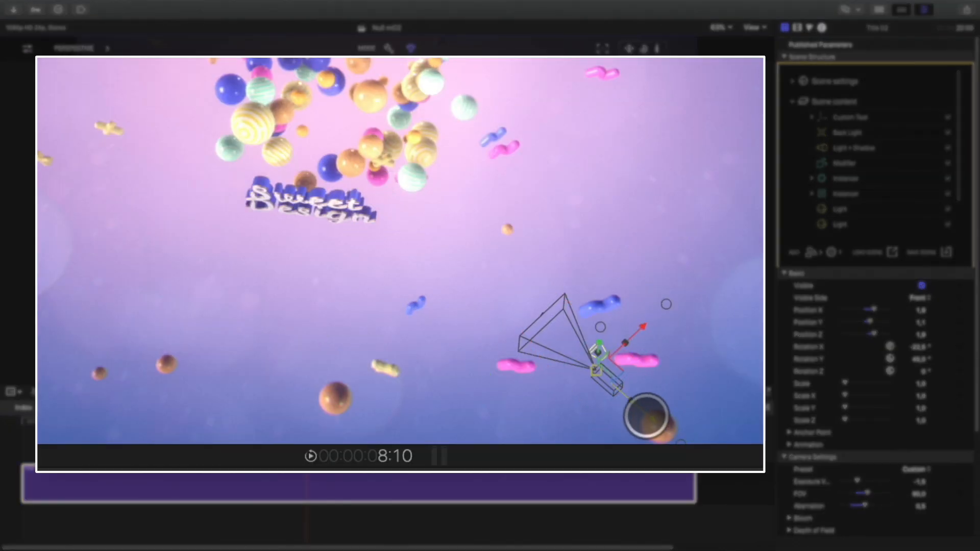
drag(646, 416, 532, 357)
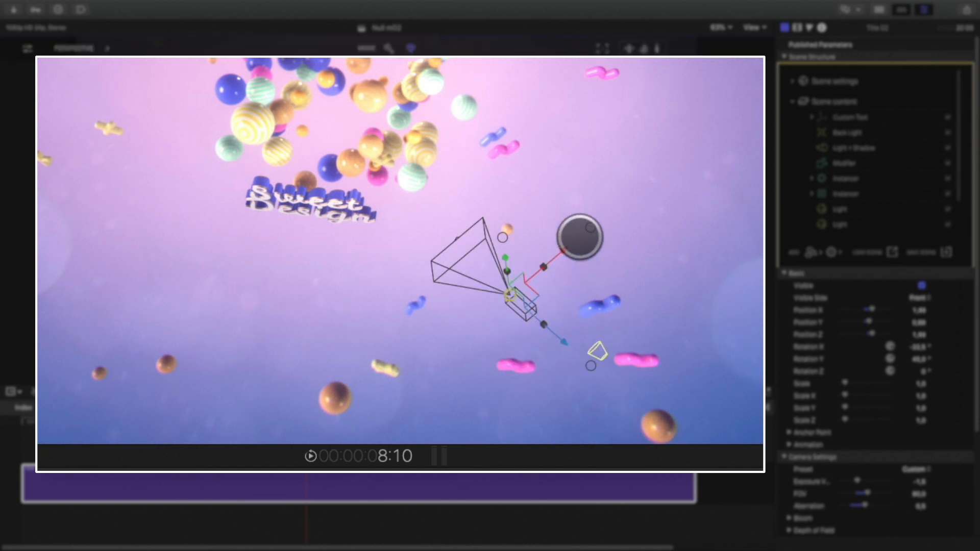
mouse_move(487, 296)
mouse_down()
mouse_move(429, 328)
mouse_move(507, 278)
mouse_move(543, 279)
mouse_move(566, 296)
mouse_move(577, 328)
mouse_move(568, 377)
mouse_move(474, 320)
mouse_move(317, 318)
mouse_move(345, 325)
mouse_up()
mouse_move(545, 269)
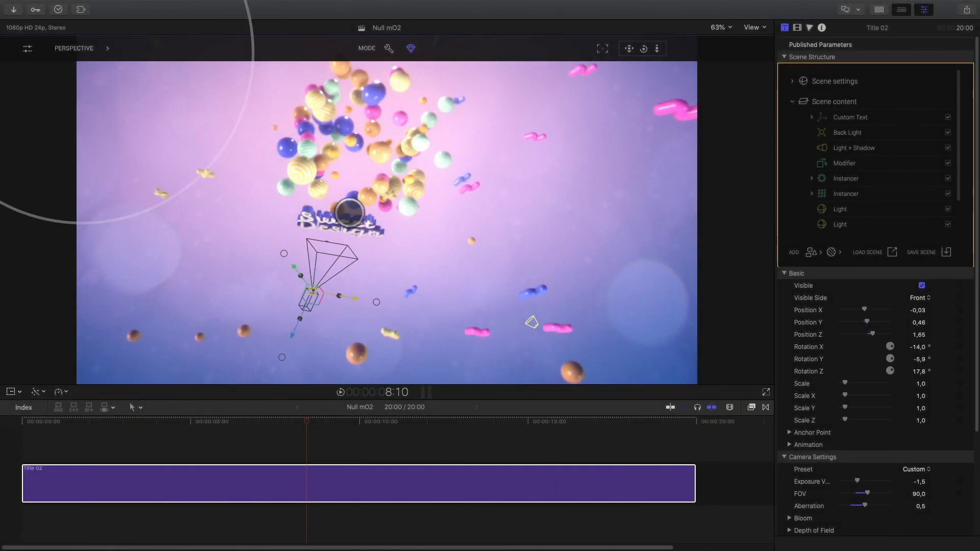
Step: View the scene through the Active Camera and level the camera by setting its Rotation Z to about 3,8°
click(72, 48)
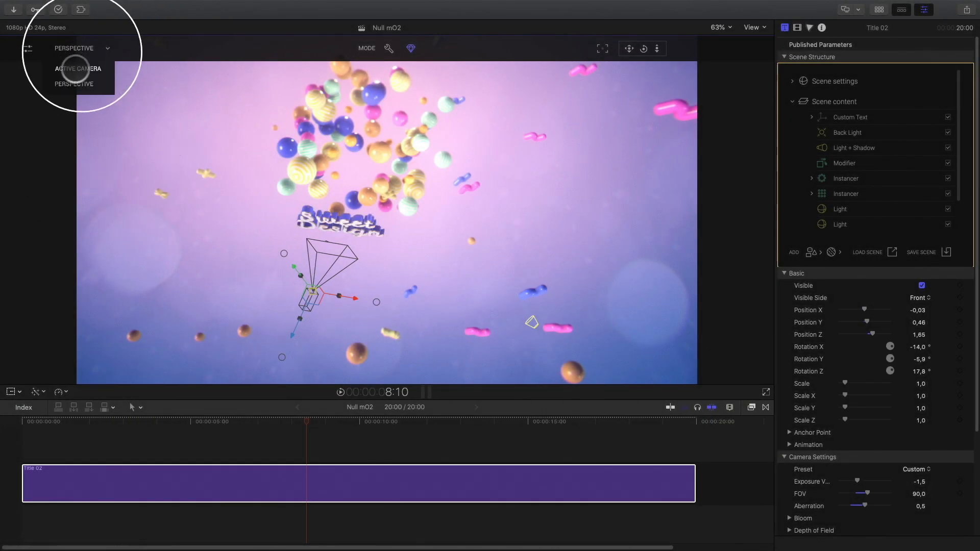
click(77, 68)
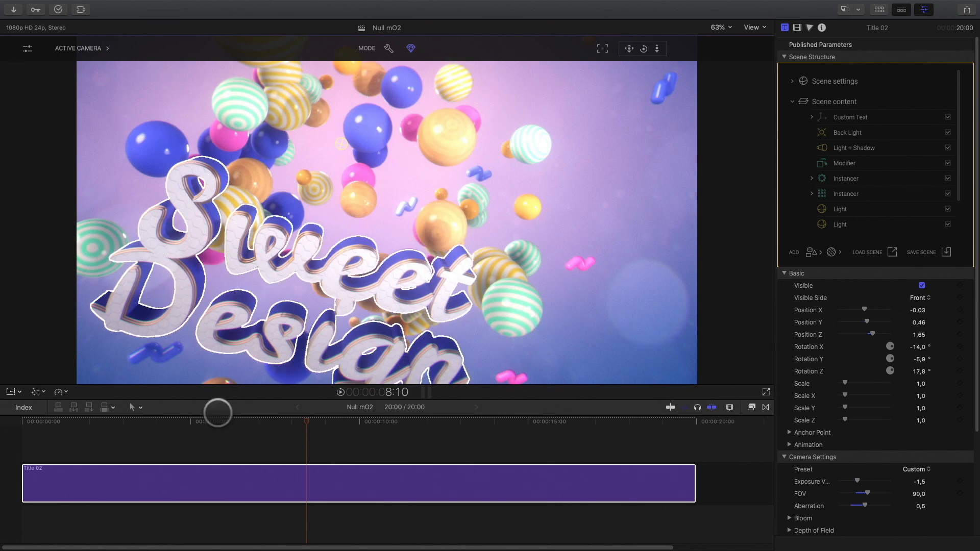
mouse_move(920, 371)
mouse_down()
mouse_move(920, 380)
mouse_move(920, 359)
mouse_up()
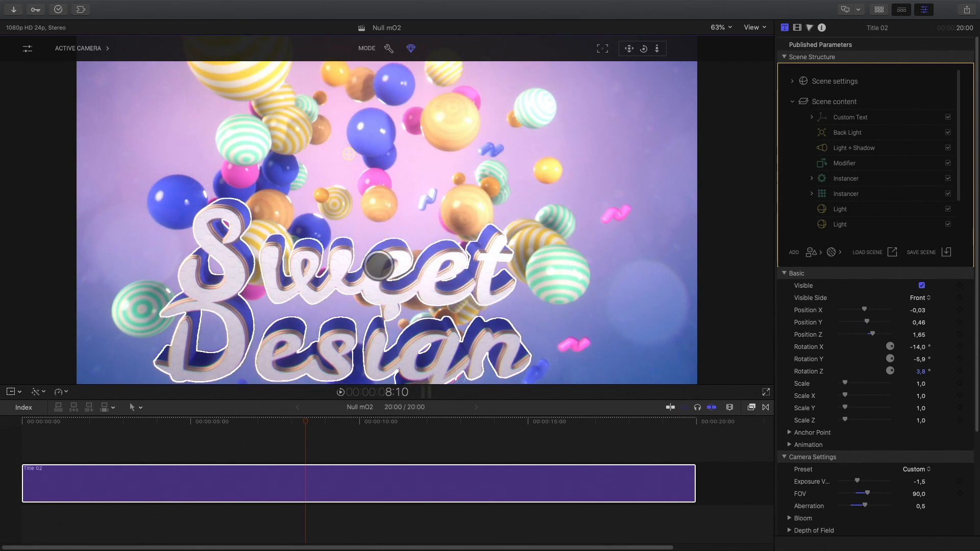
Step: Select the Sweet Design text and orbit the active camera around it to reframe the title
click(378, 265)
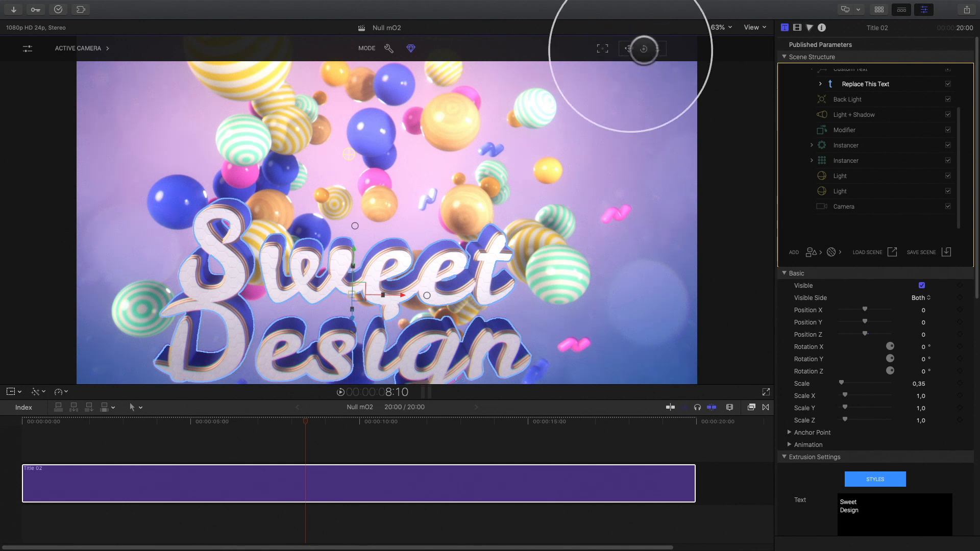
drag(643, 49, 425, 164)
click(384, 164)
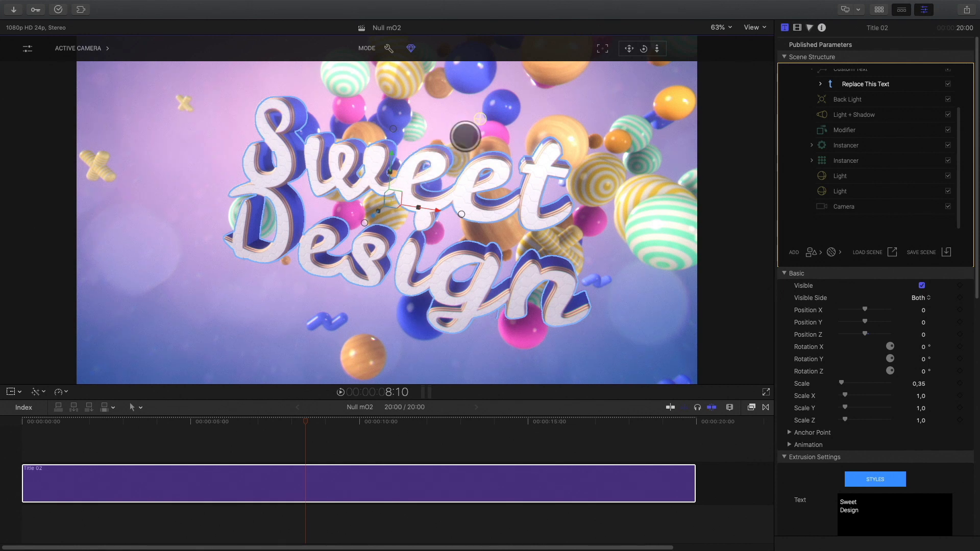
Step: In the Perspective view, add a Null, place it above Camera at the top level of the scene and rename it Camera Null
click(71, 48)
click(74, 83)
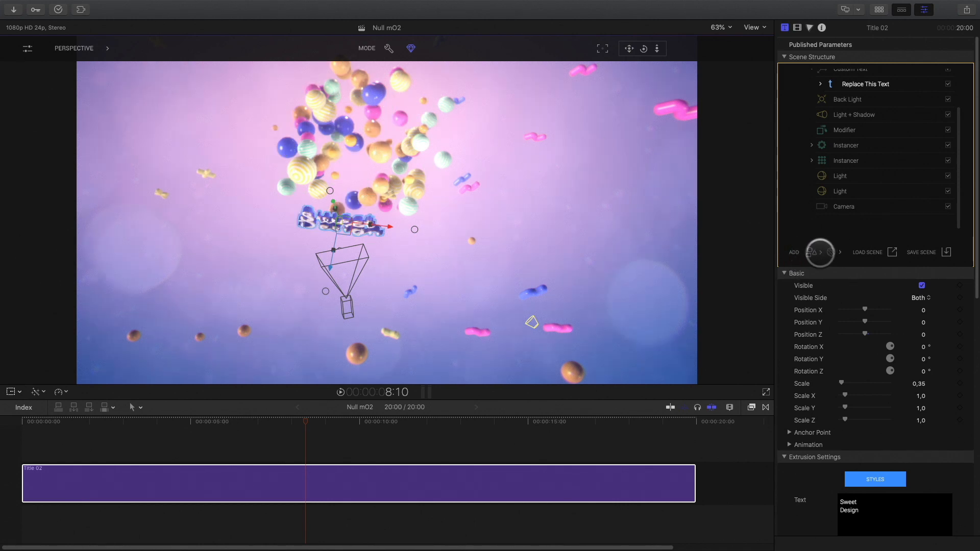
click(817, 253)
click(835, 322)
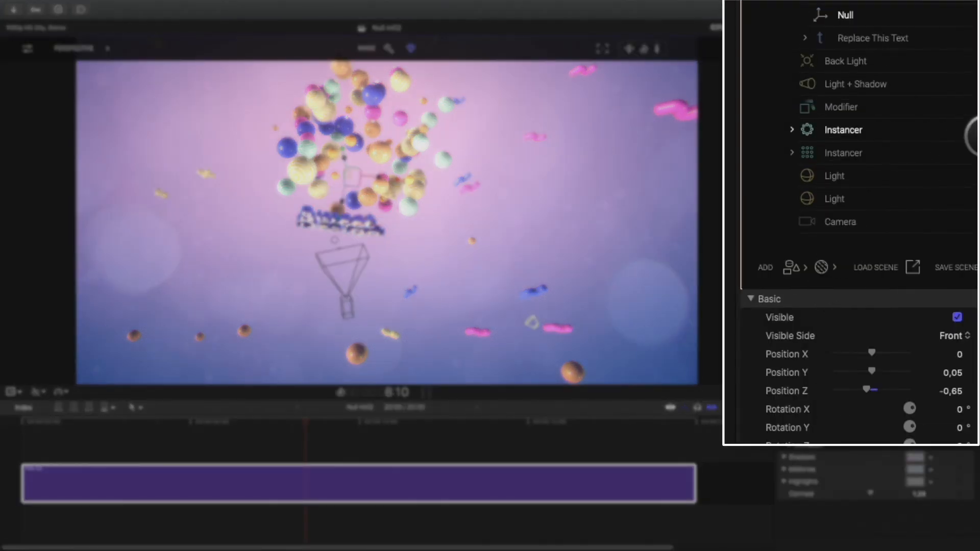
drag(843, 13, 817, 198)
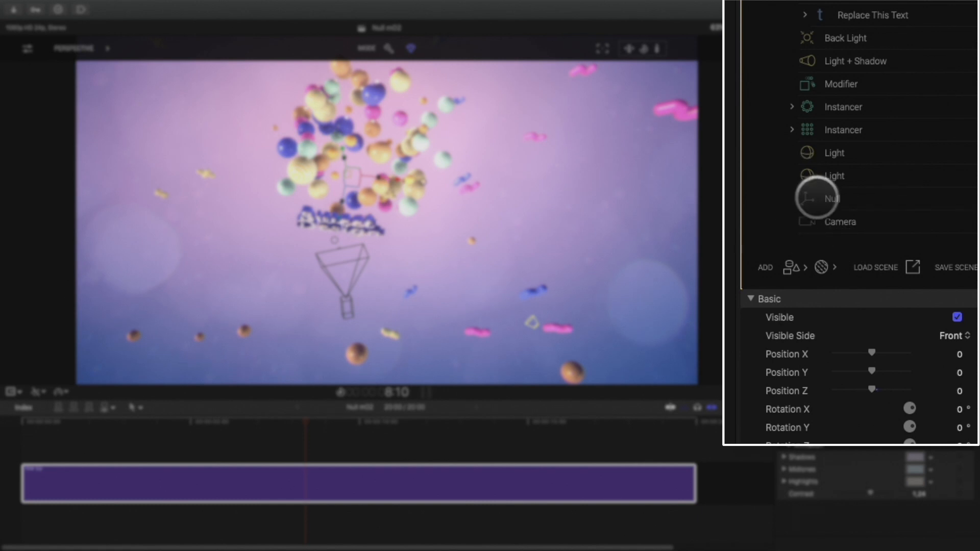
click(827, 199)
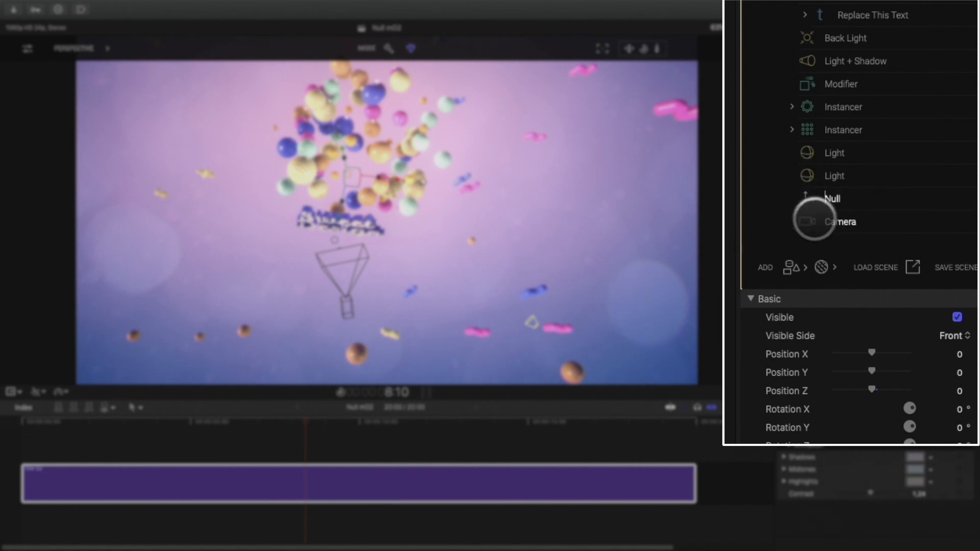
text(Camera)
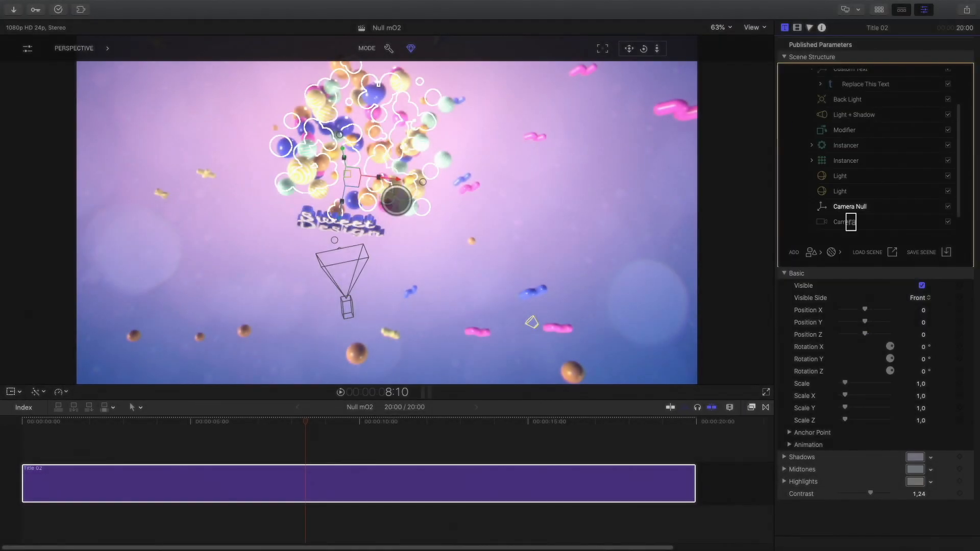
Step: Move Camera Null to about X 0,02, Z 0,21 and nest the Camera under it
drag(335, 219, 396, 201)
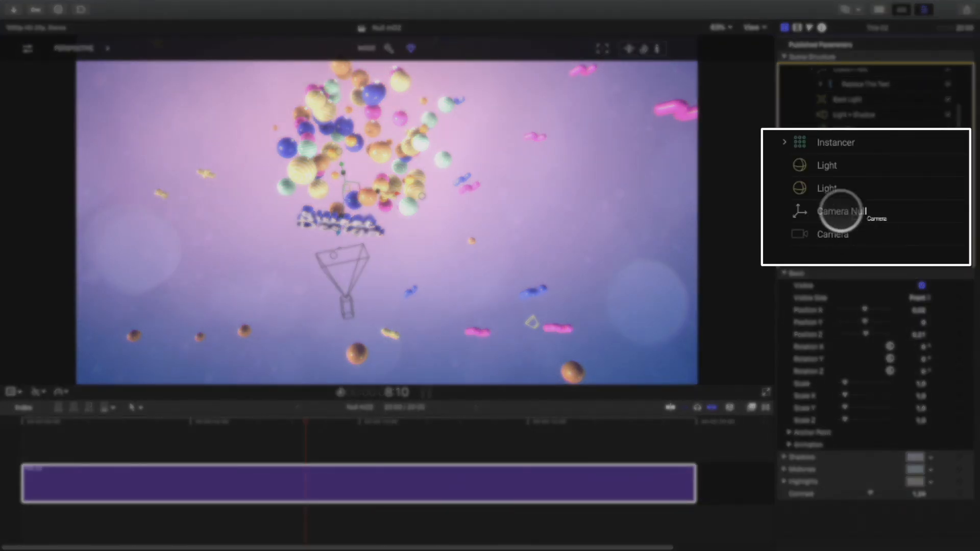
drag(837, 235, 837, 212)
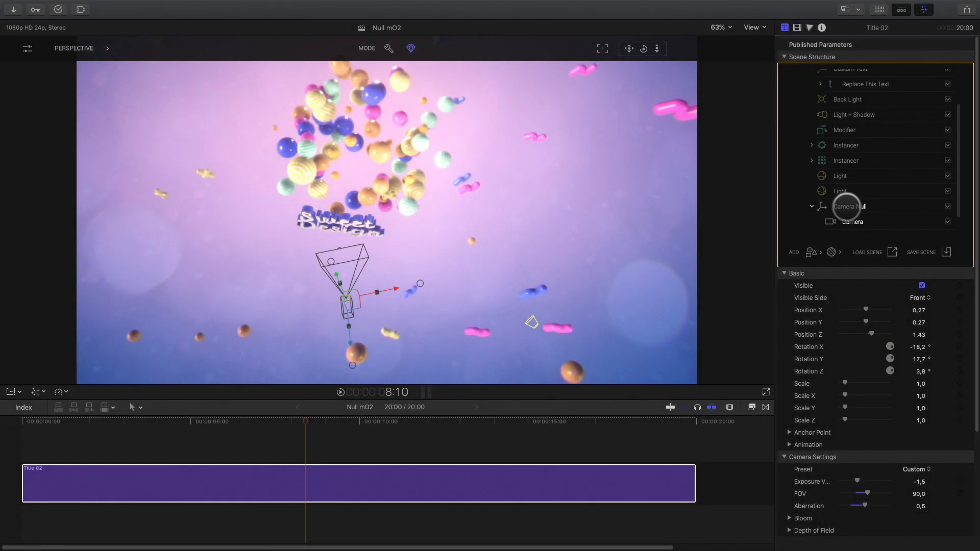
click(850, 206)
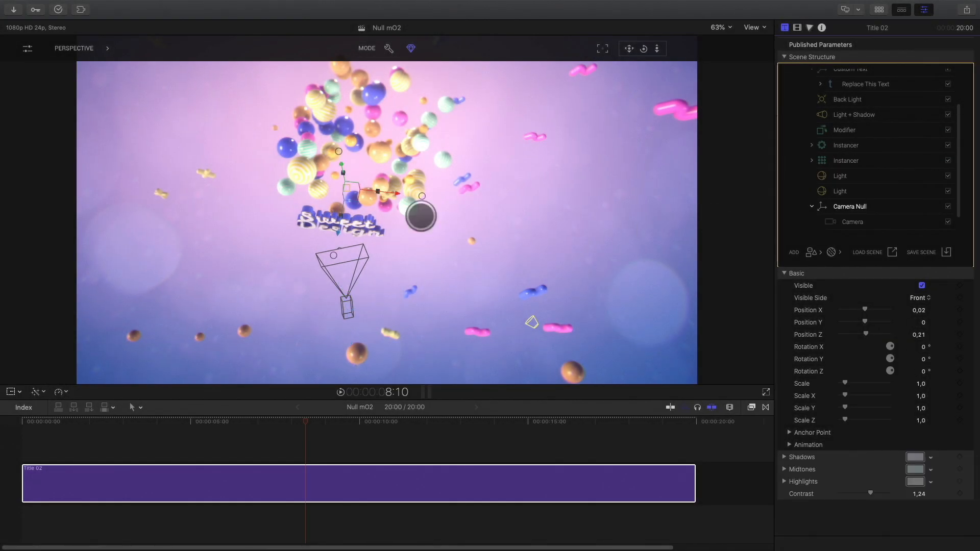
Step: Move Camera Null to about X -0,19, Y -0,31, Z 0,46 and rotate it about 41,2° around Y, using the Active Camera view
drag(373, 194, 226, 124)
click(66, 48)
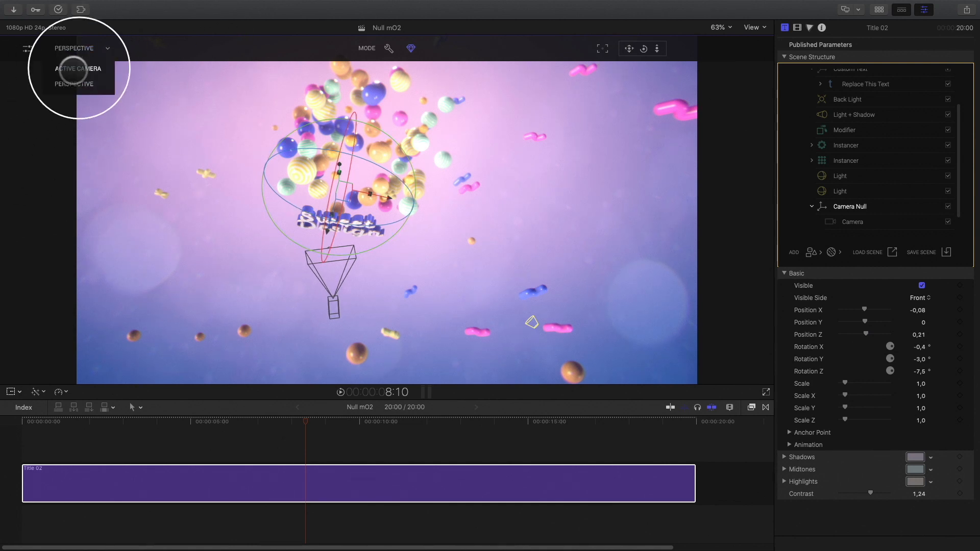
click(75, 69)
mouse_move(369, 280)
mouse_down()
mouse_move(327, 280)
mouse_move(378, 280)
mouse_up()
drag(319, 229, 329, 201)
drag(395, 278, 511, 258)
Step: Rotate Camera Null to about 3,0° around Y in the Perspective view, then tilt it around X through the Active Camera
click(78, 48)
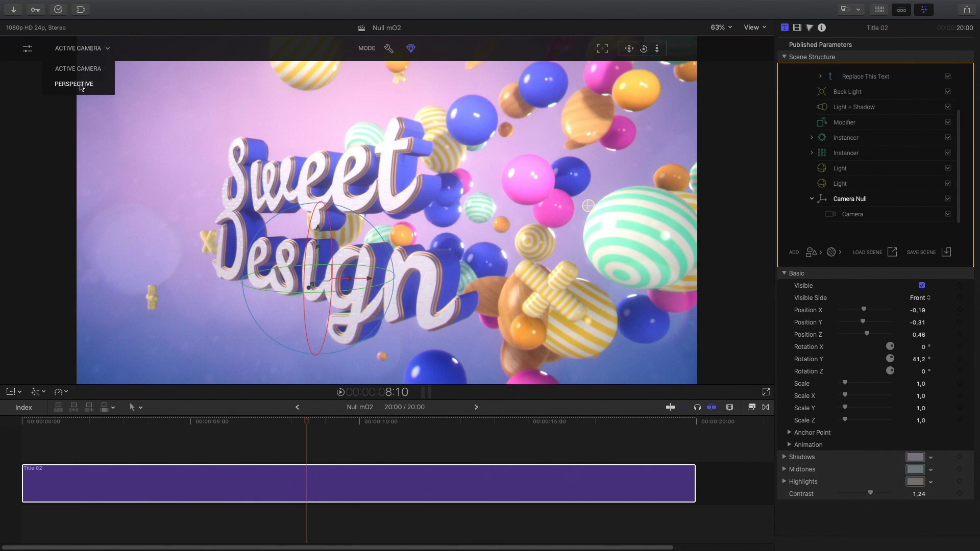
click(76, 84)
drag(280, 274, 322, 278)
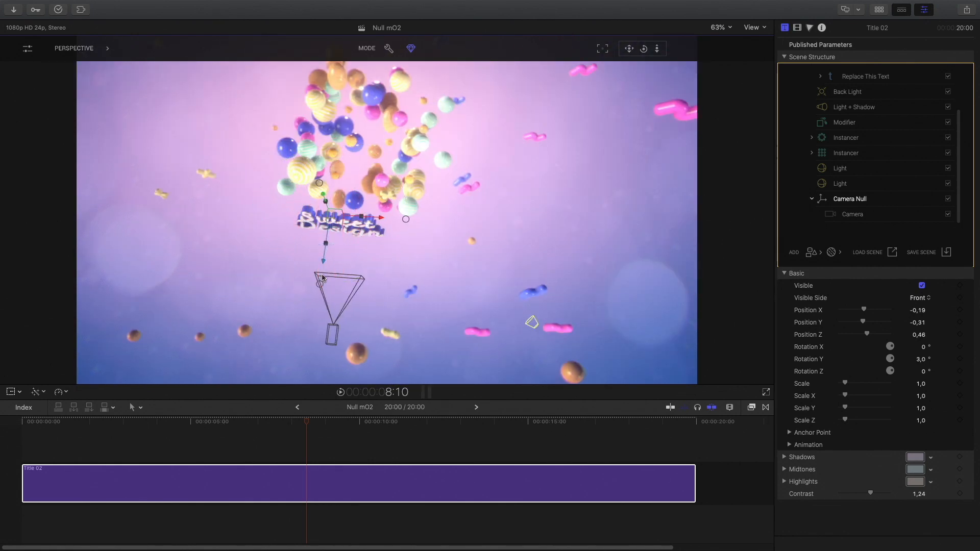
click(76, 69)
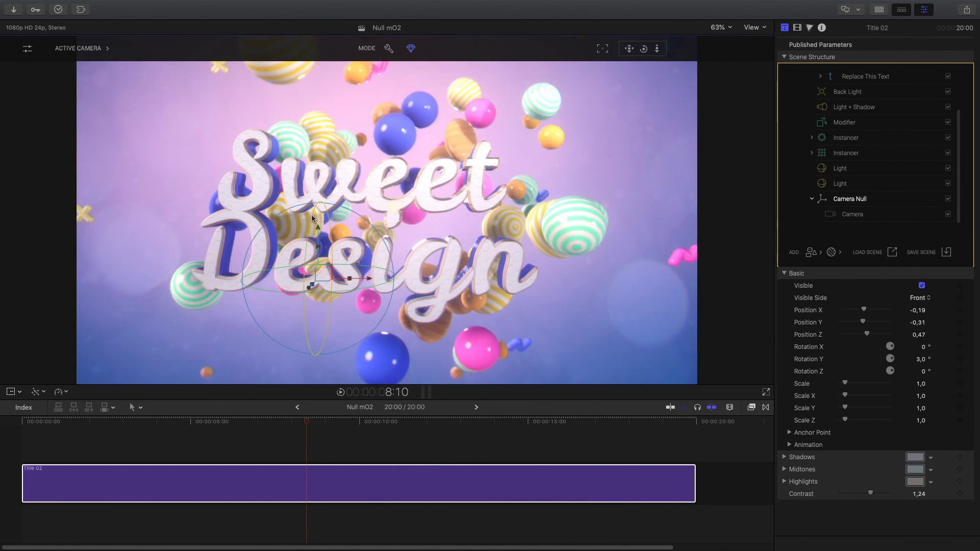
drag(309, 221, 315, 261)
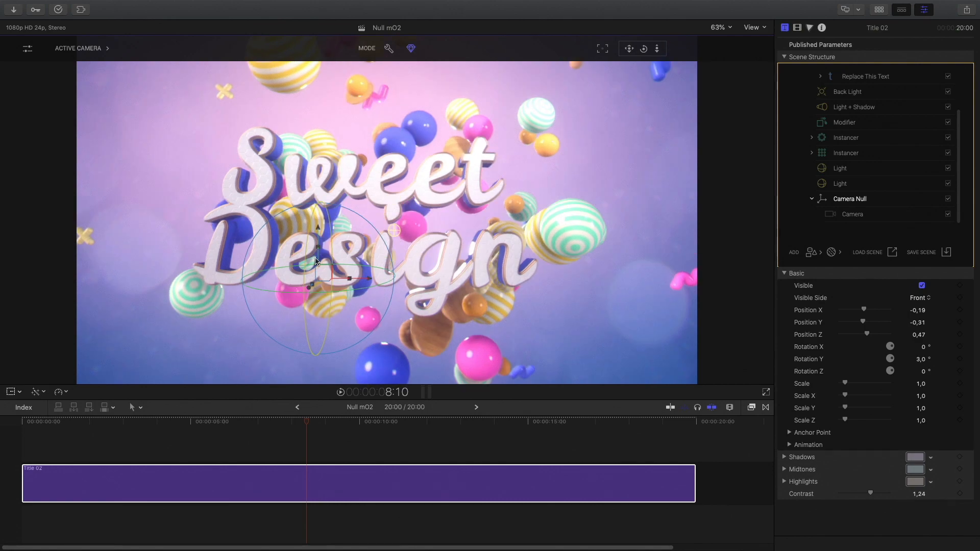